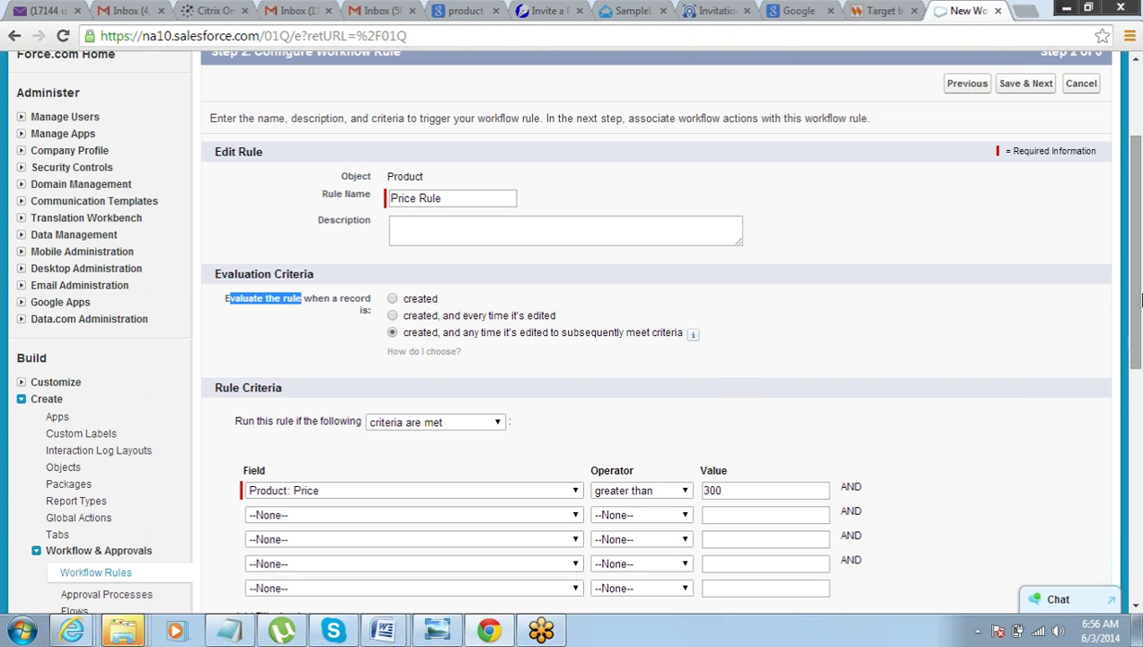
- Save the Price Rule criteria Product: Price greater than 300 and advance to Step 3
left_click_drag(1140, 299, 1140, 363)
scroll(1071, 329, "up", 3)
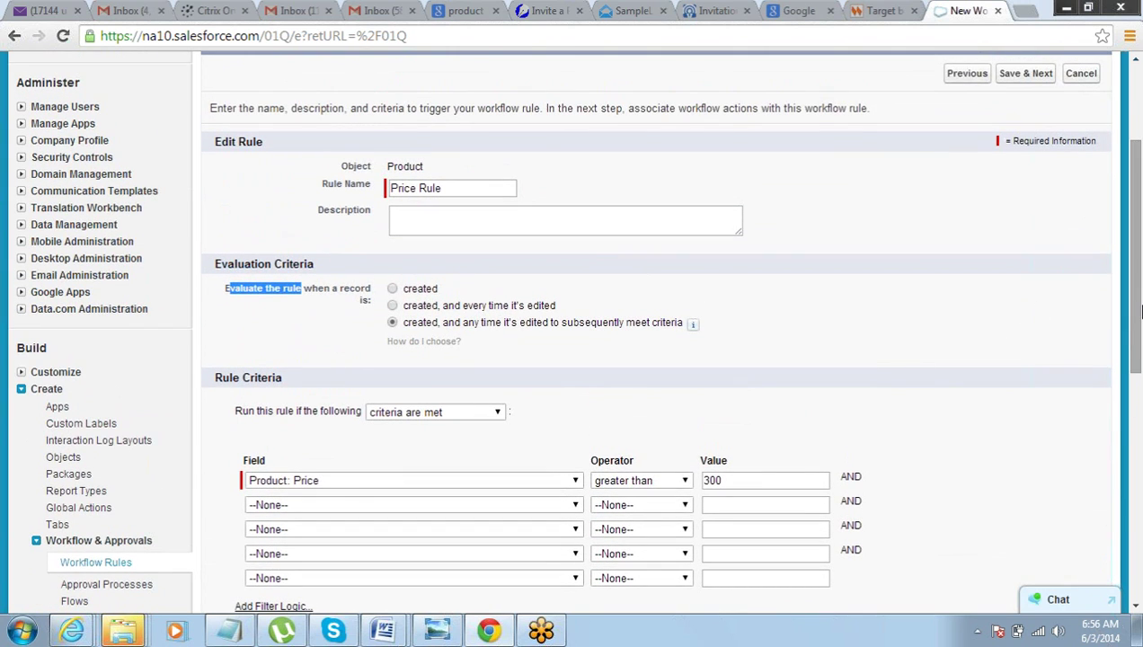
scroll(1140, 326, "down", 3)
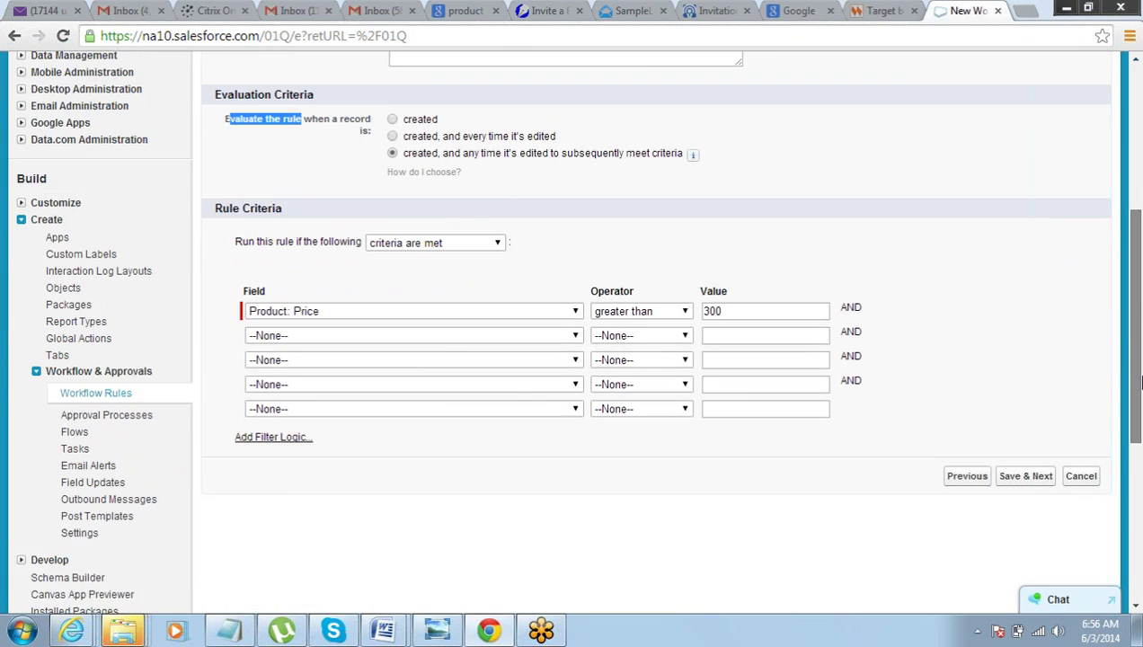
left_click(1021, 481)
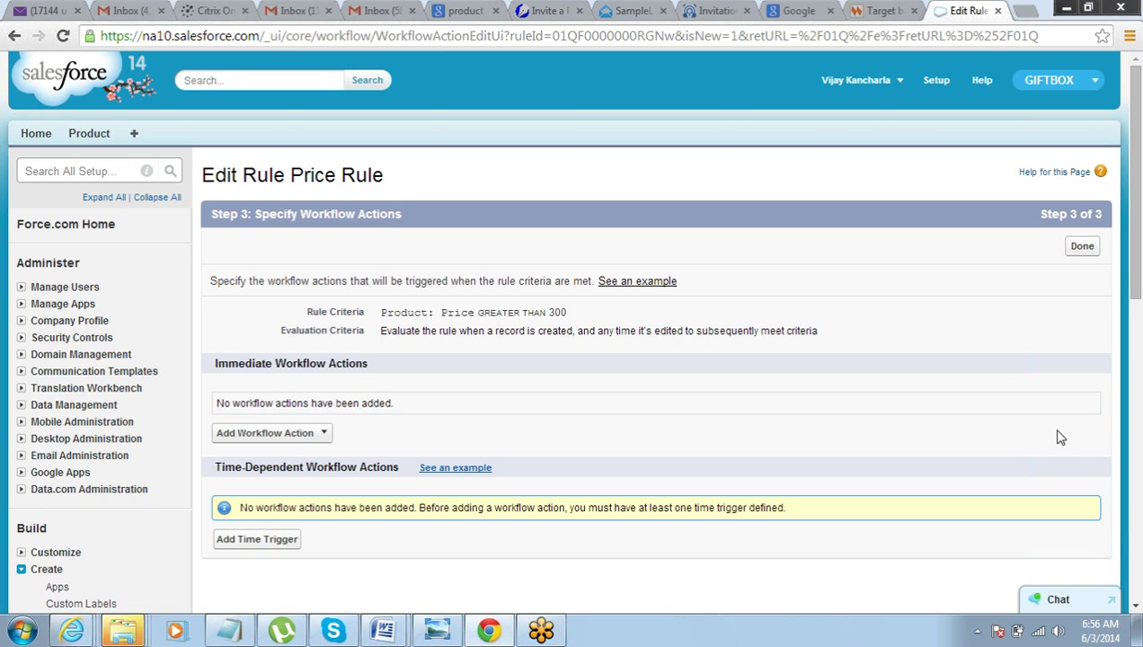
- Review the Step 3 workflow action headings and bring up the Add Workflow Action list
left_click_drag(1134, 276, 1136, 306)
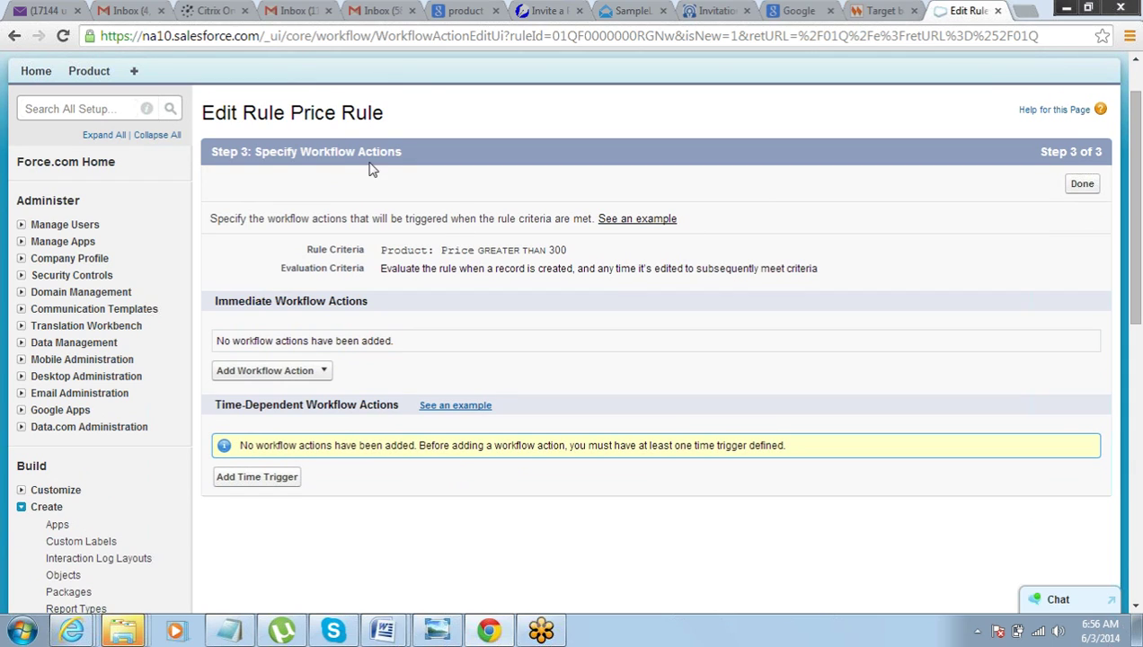
left_click_drag(290, 151, 398, 144)
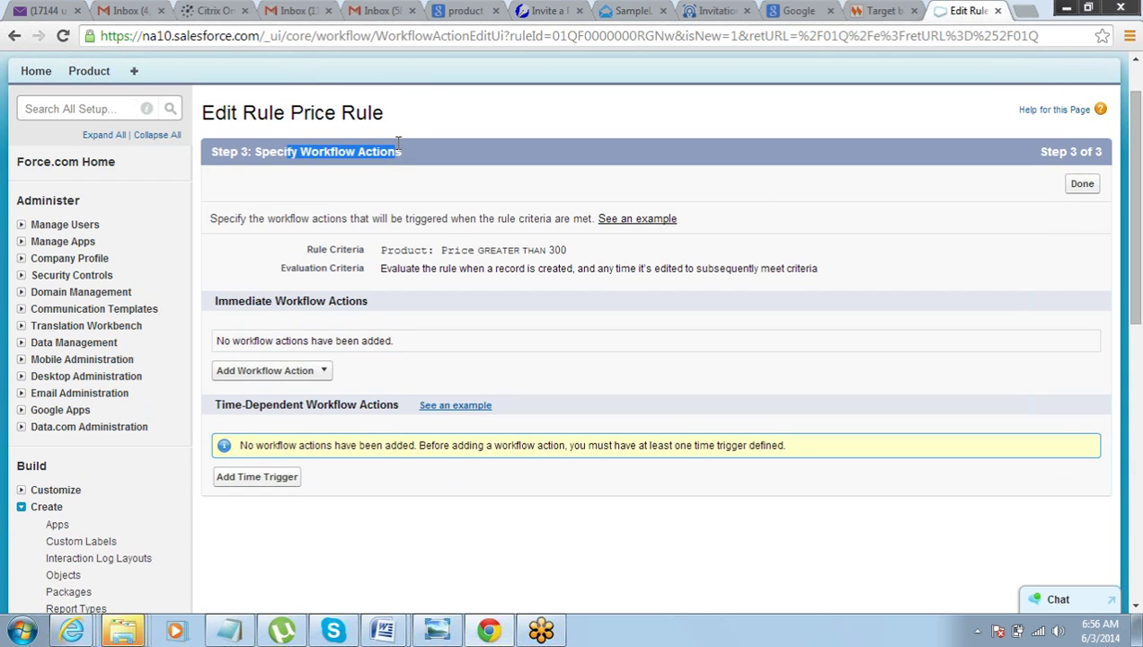
left_click(395, 144)
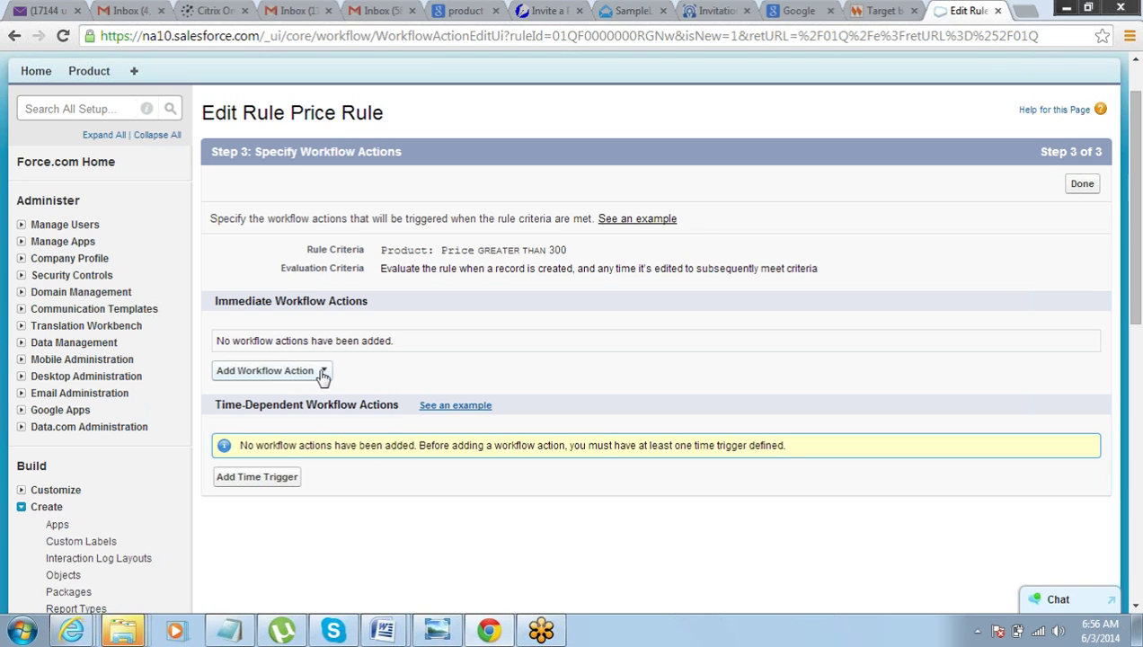
triple_click(240, 302)
left_click(251, 434)
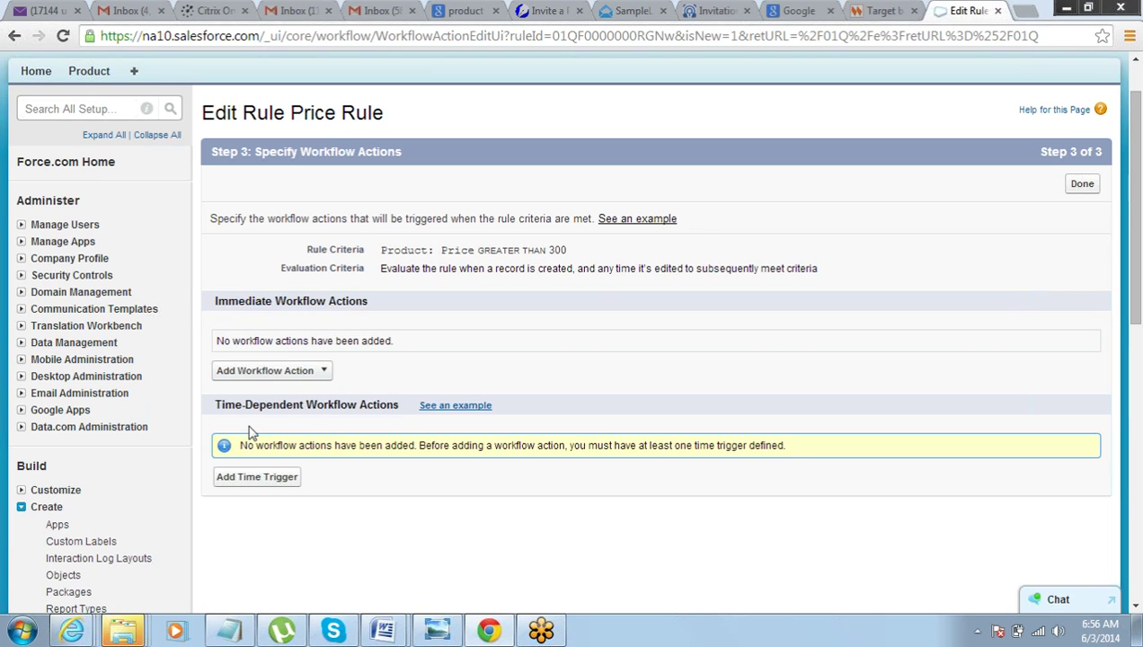
double_click(230, 405)
left_click(230, 404)
left_click(323, 376)
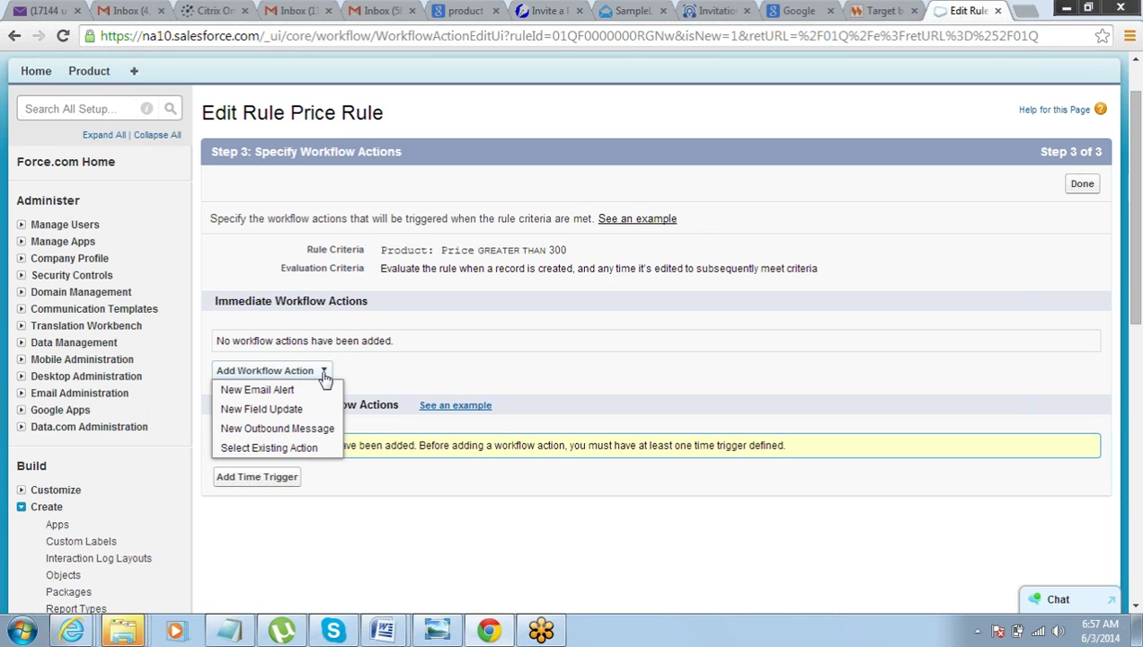
- Dismiss the action list and start a new time trigger for the Price Rule
left_click(343, 521)
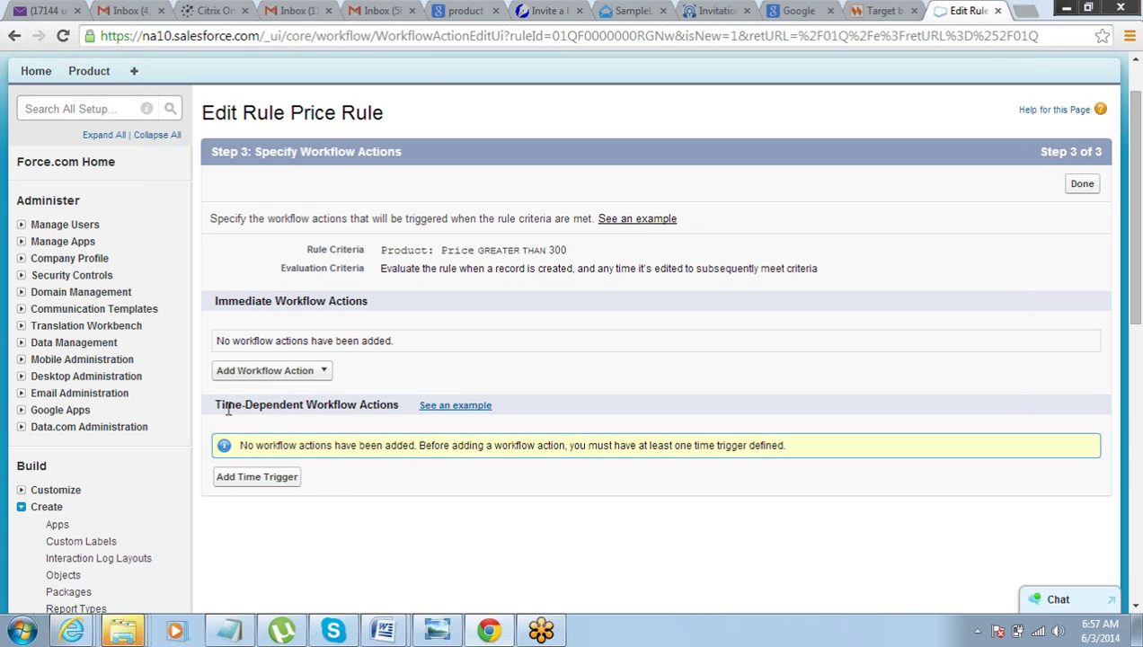
left_click_drag(228, 409, 352, 398)
left_click(352, 399)
left_click(259, 481)
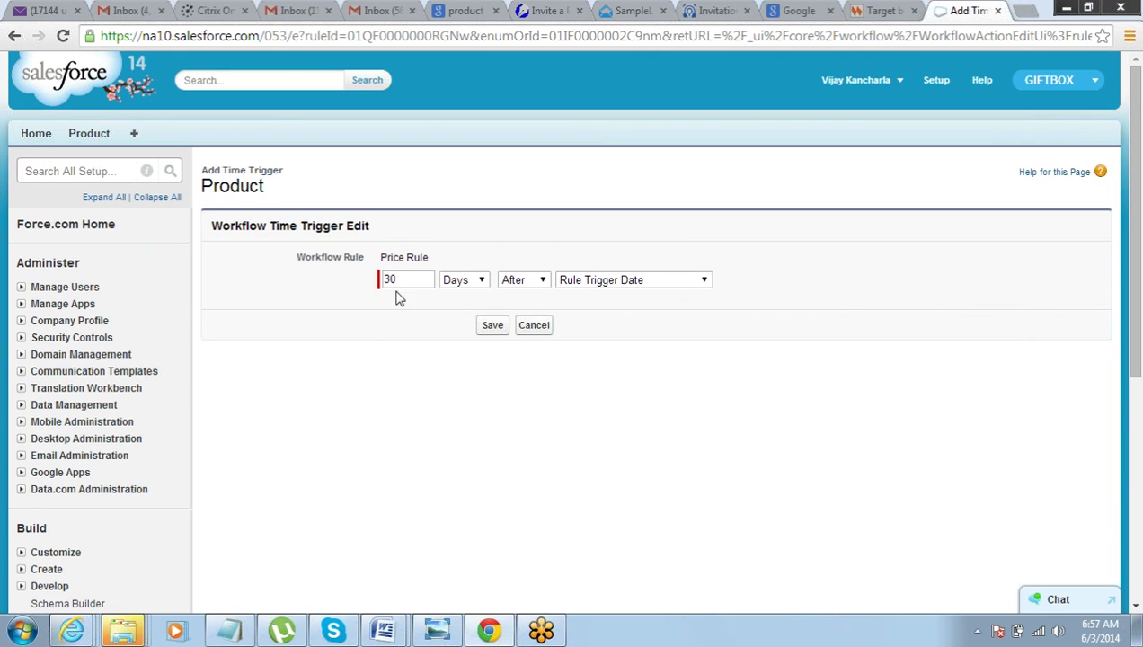
- Change the time trigger to 3 Days After Rule Trigger Date, then cancel it unsaved
double_click(407, 281)
type("3")
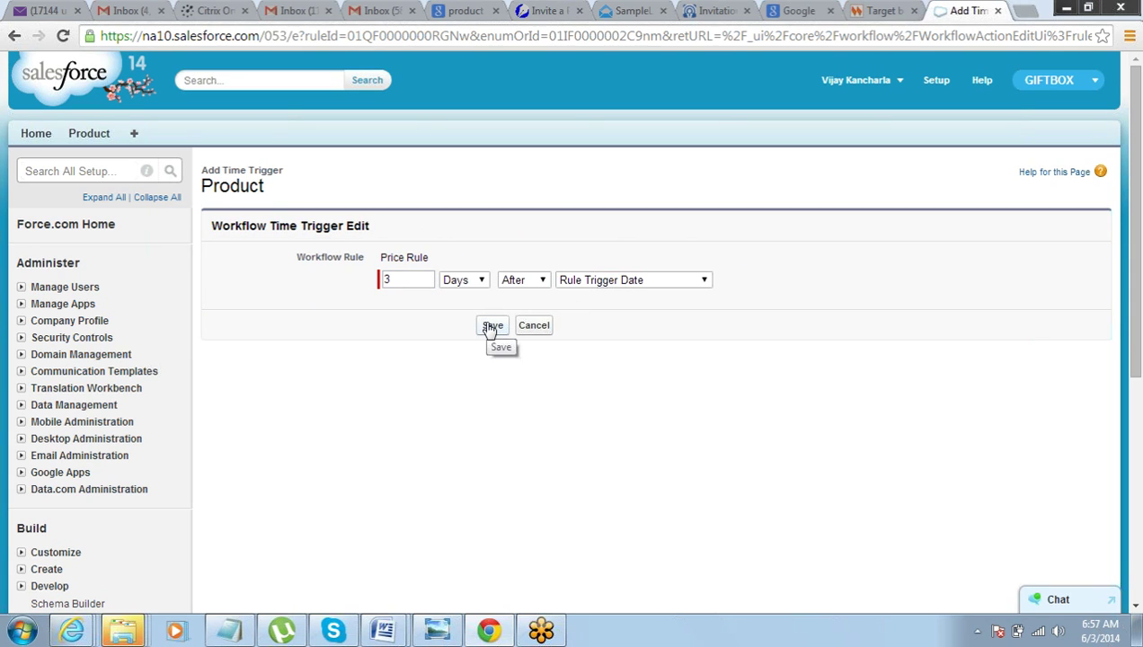
left_click_drag(229, 170, 325, 176)
left_click(353, 187)
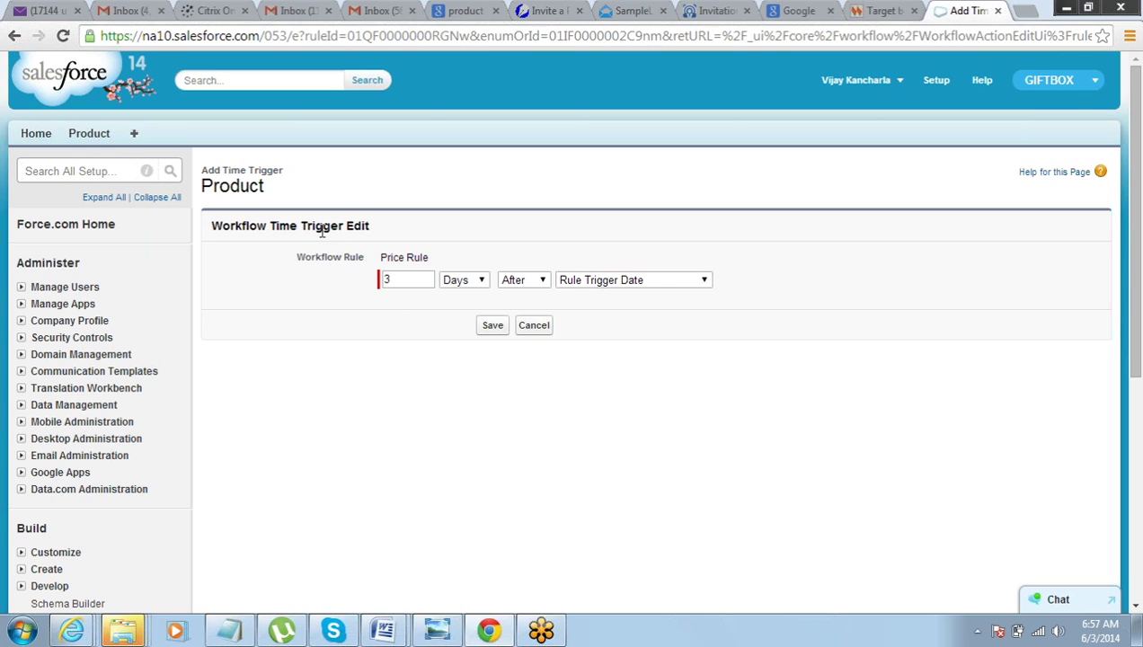
left_click(545, 331)
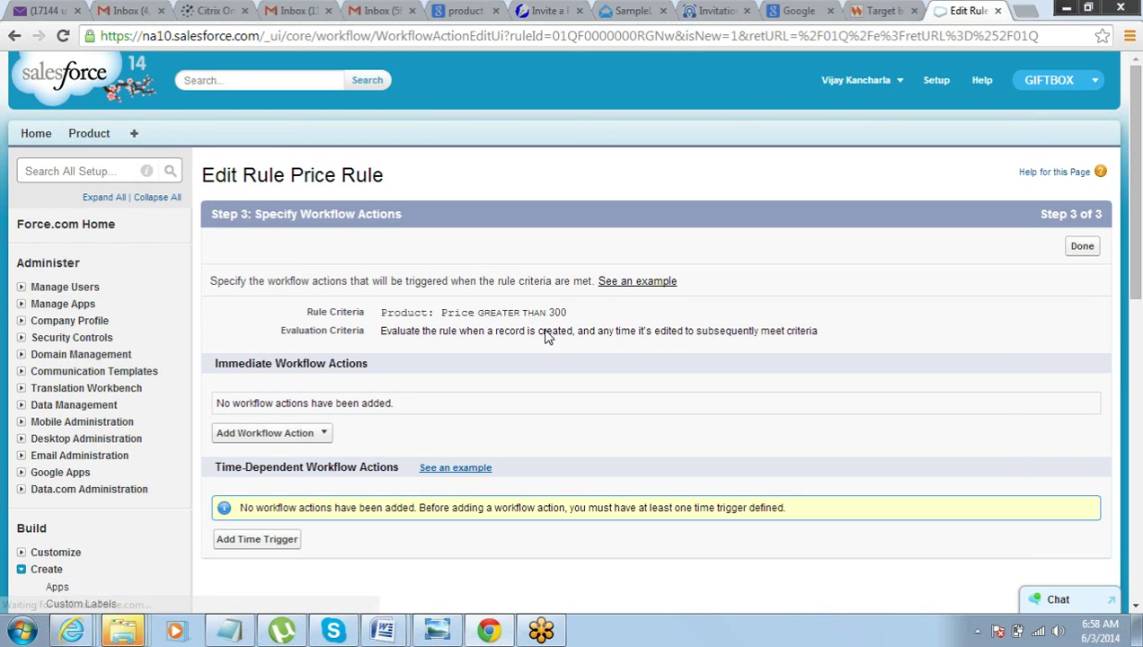
- Choose New Email Alert from the Add Workflow Action list for the Price Rule
left_click(317, 444)
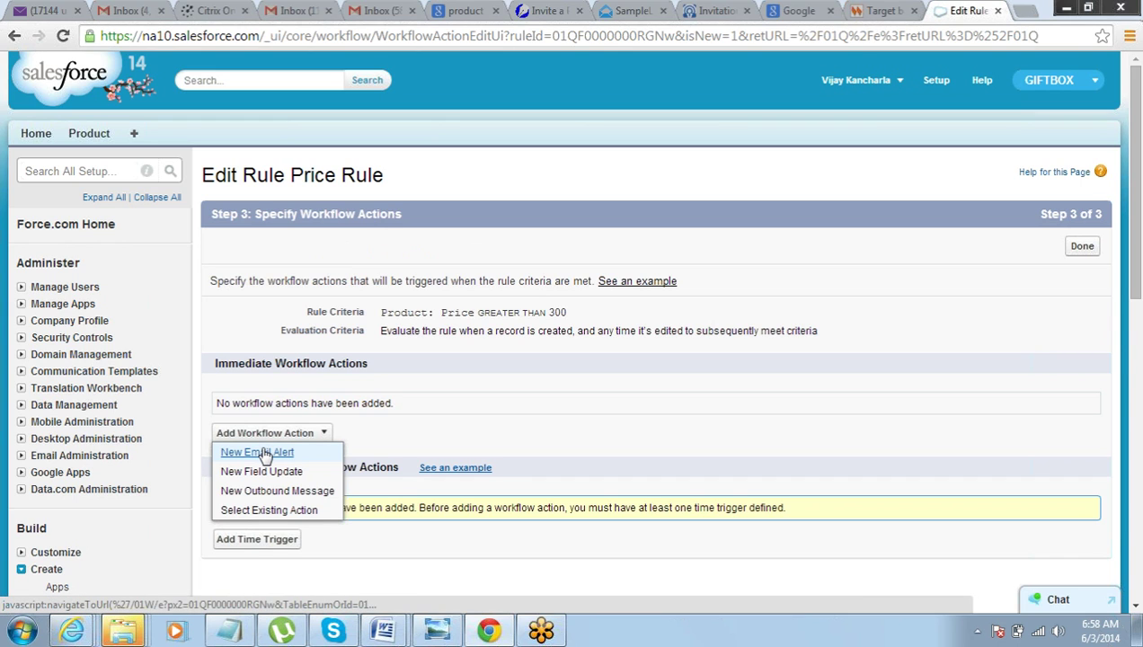
left_click(263, 454)
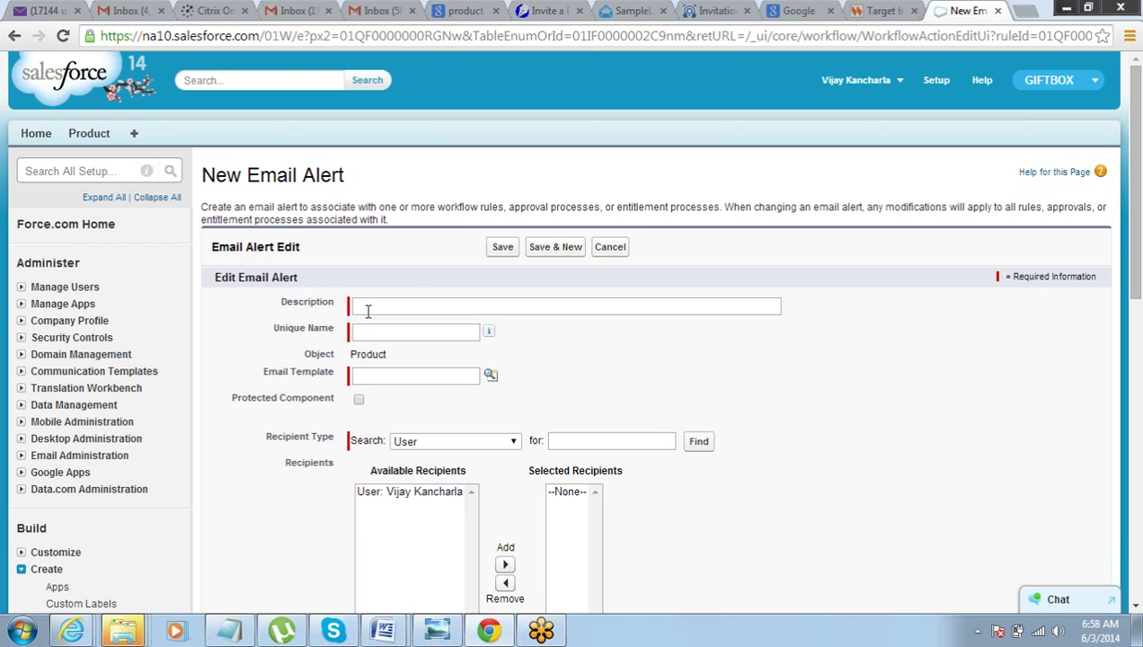
left_click(369, 308)
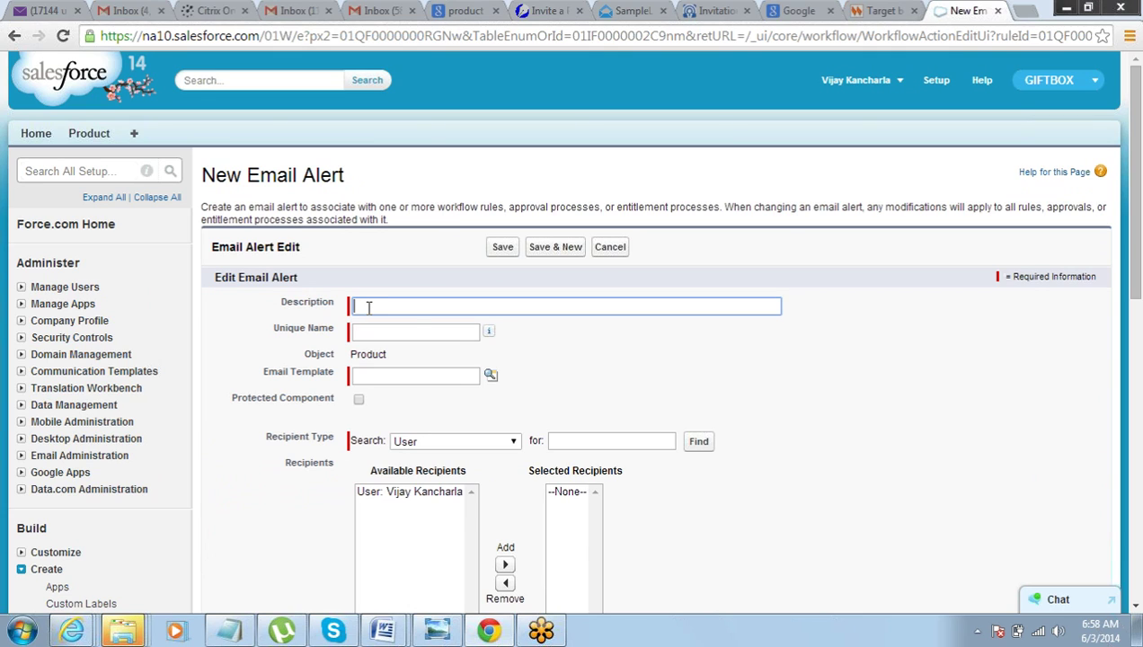
- Describe the alert as 'Send Email to Product Owner' and select the ET1 email template
type("Send Email to Product Owner")
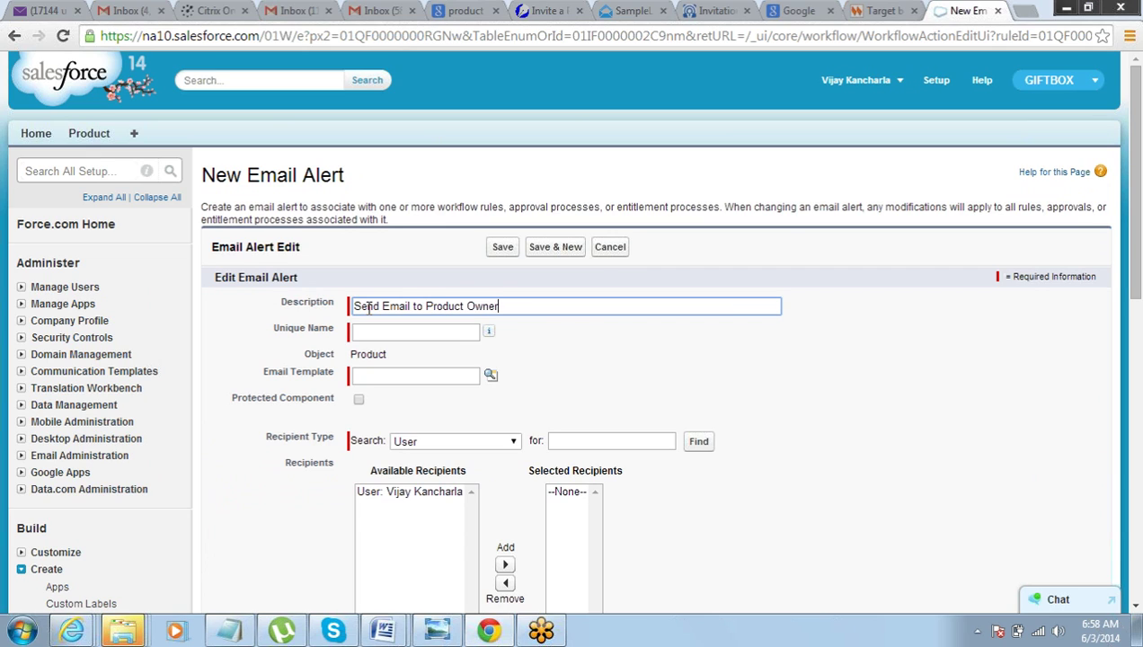
key("Tab")
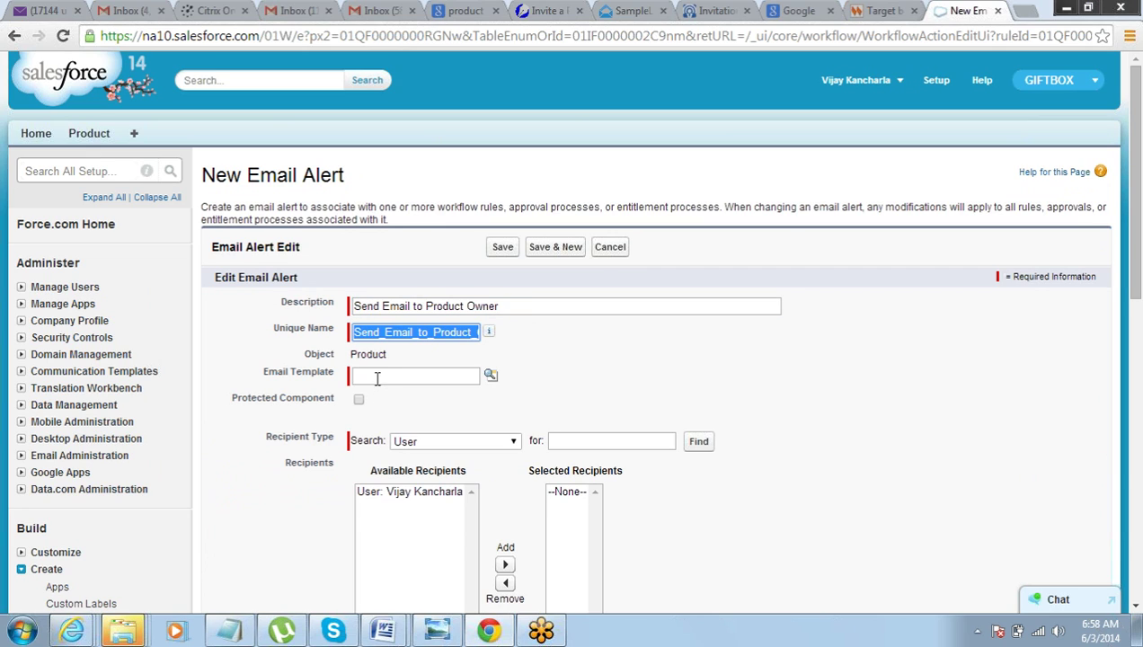
left_click(374, 376)
left_click(491, 376)
left_click_drag(501, 232, 673, 76)
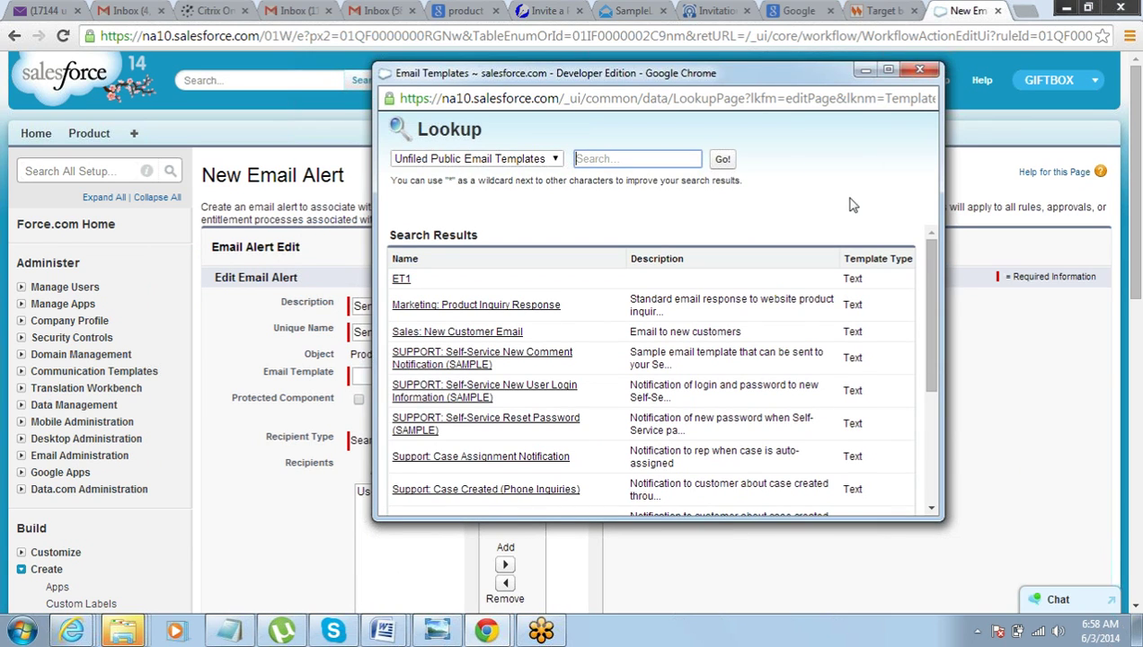
left_click_drag(929, 266, 934, 394)
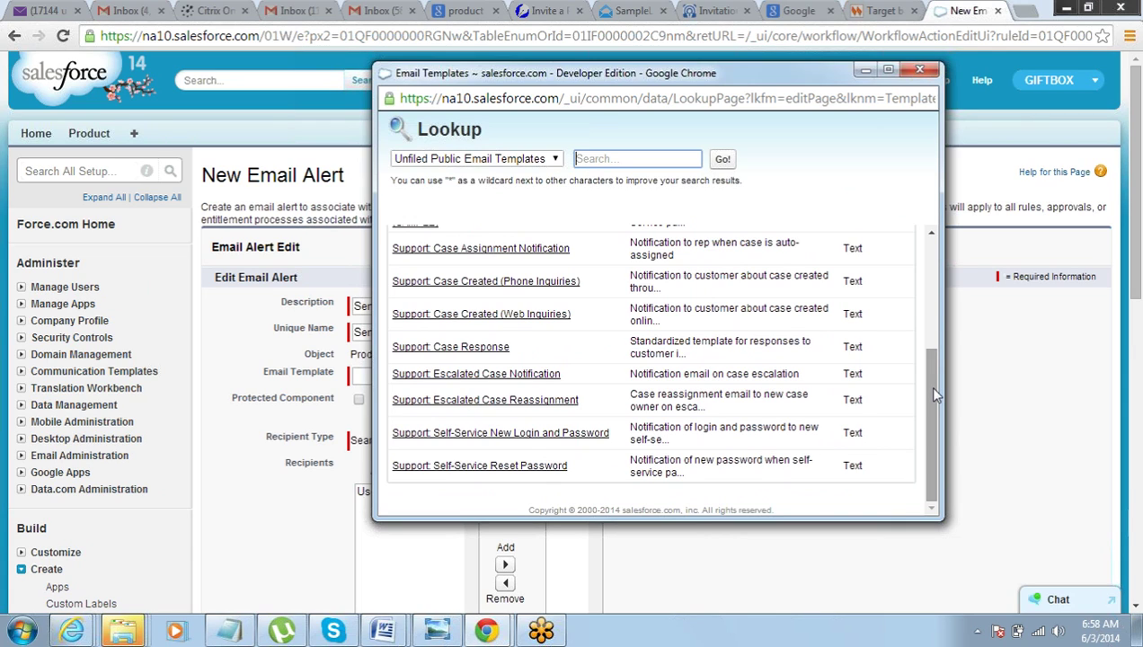
left_click_drag(934, 395, 933, 256)
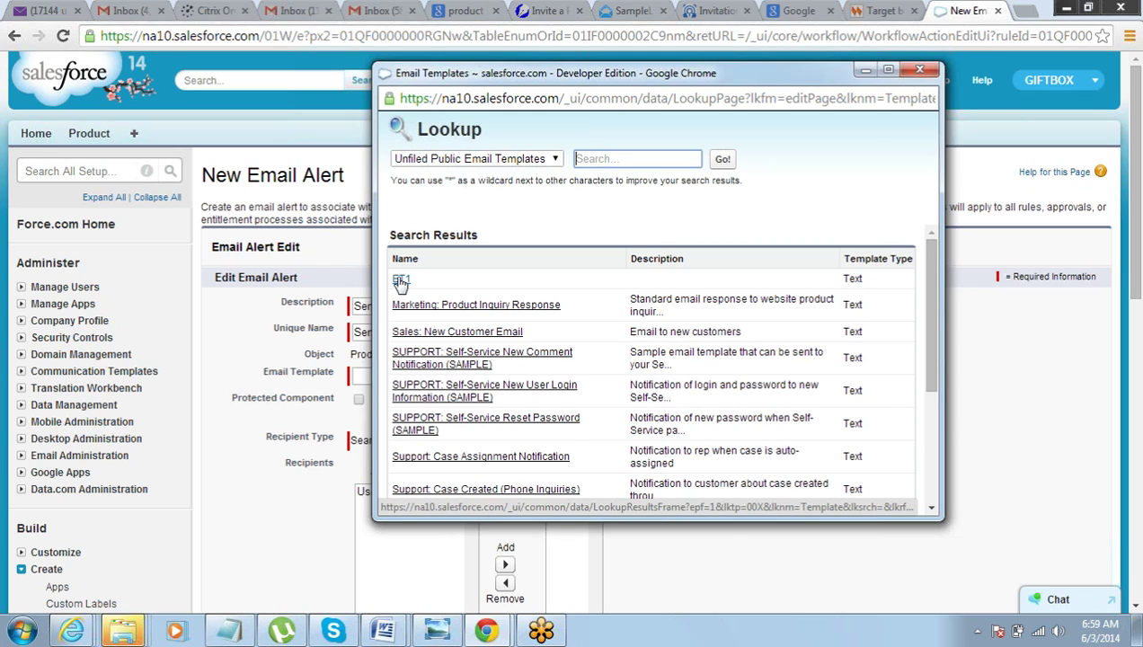
left_click(401, 282)
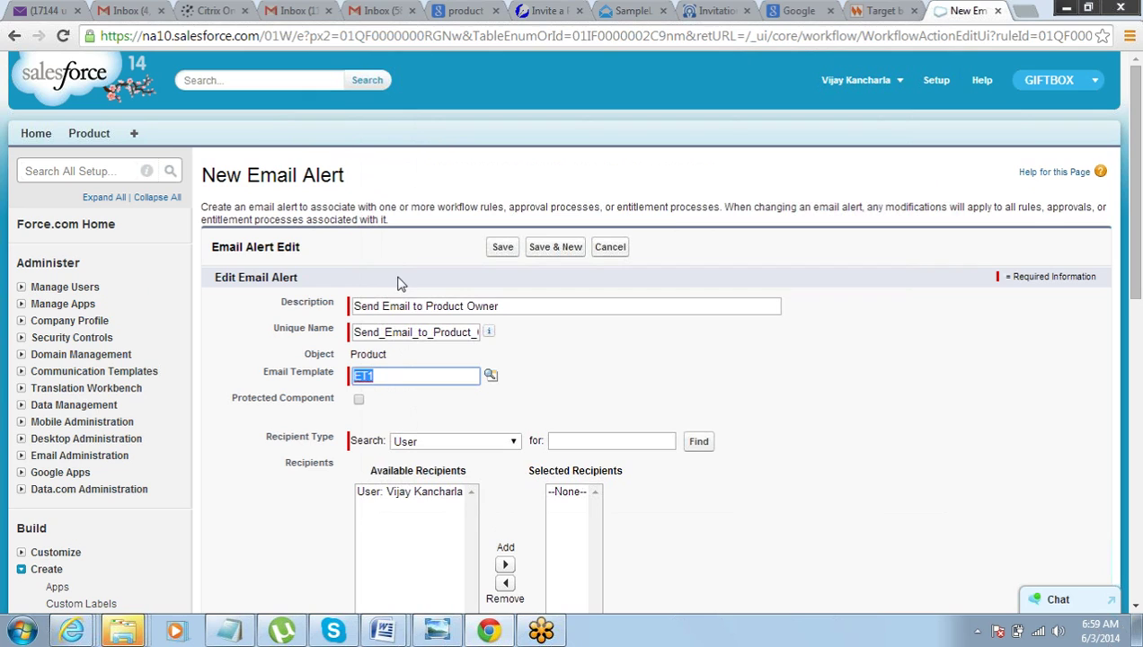
- Set the recipient type to Owner and add Product Owner to Selected Recipients
left_click(770, 417)
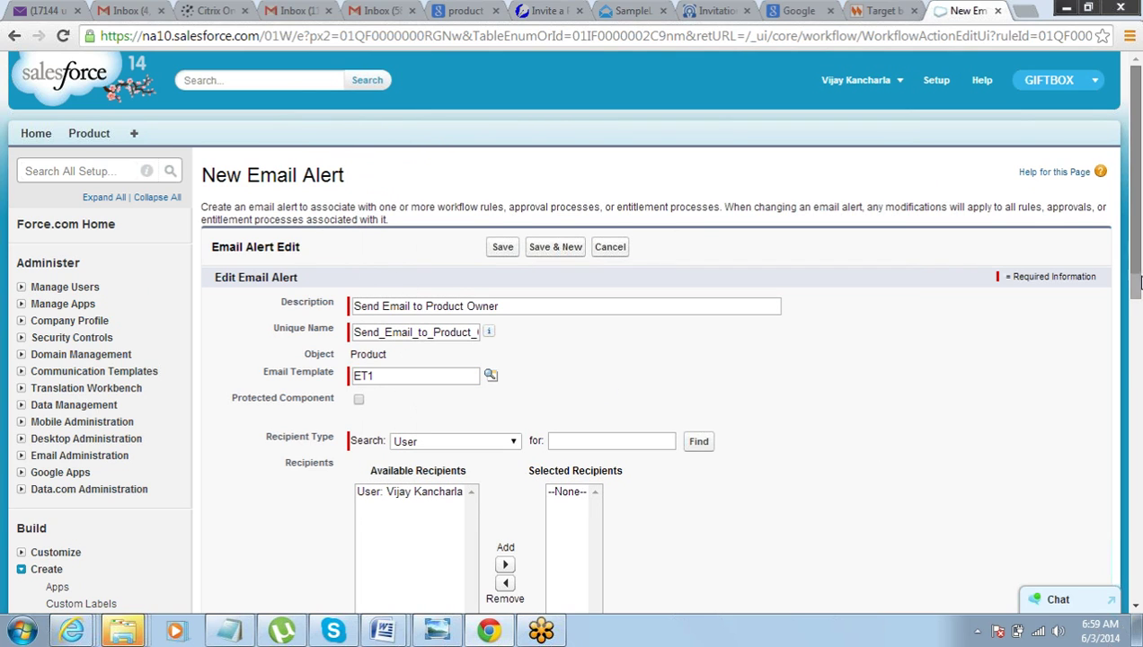
scroll(1130, 269, "down", 2)
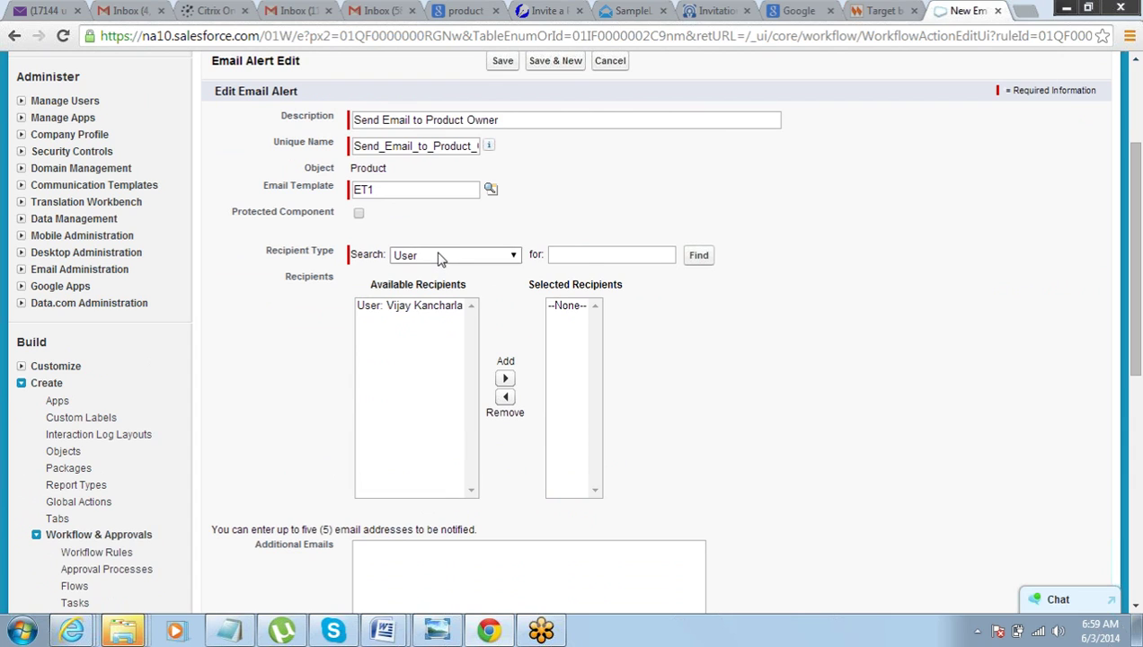
left_click(453, 259)
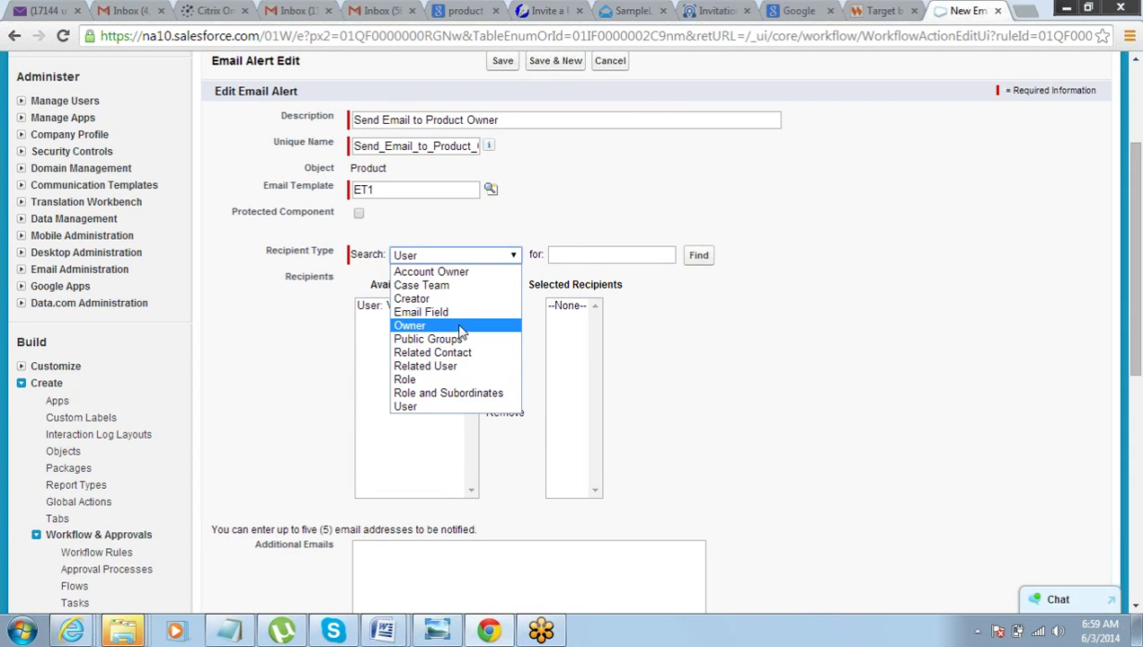
key("Escape")
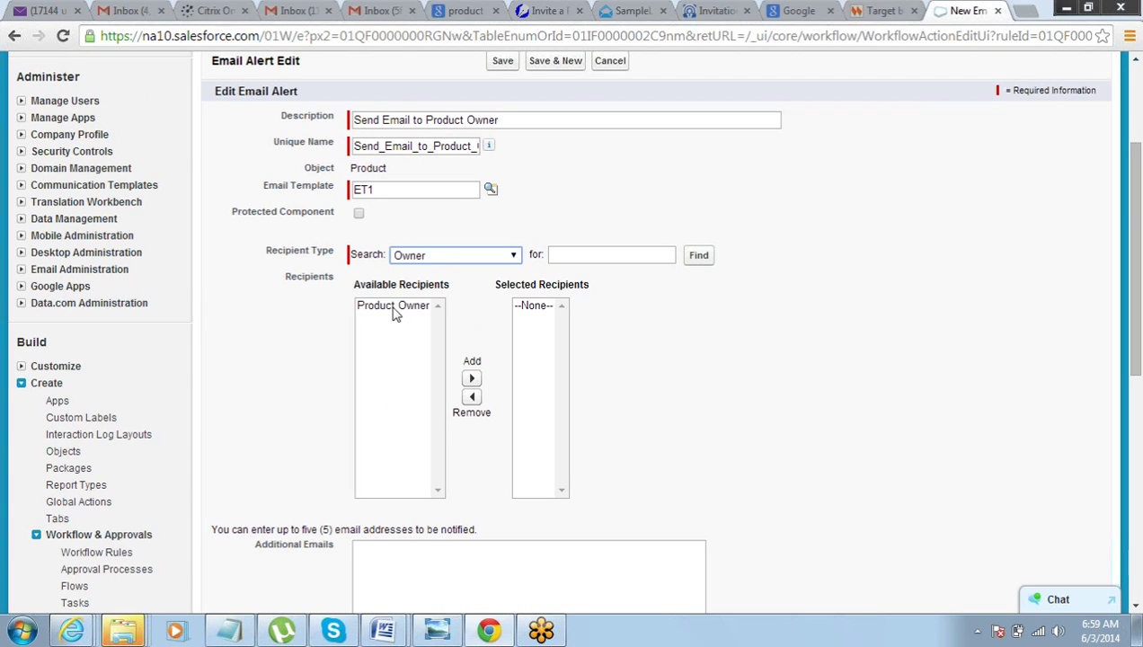
left_click(393, 308)
left_click(469, 379)
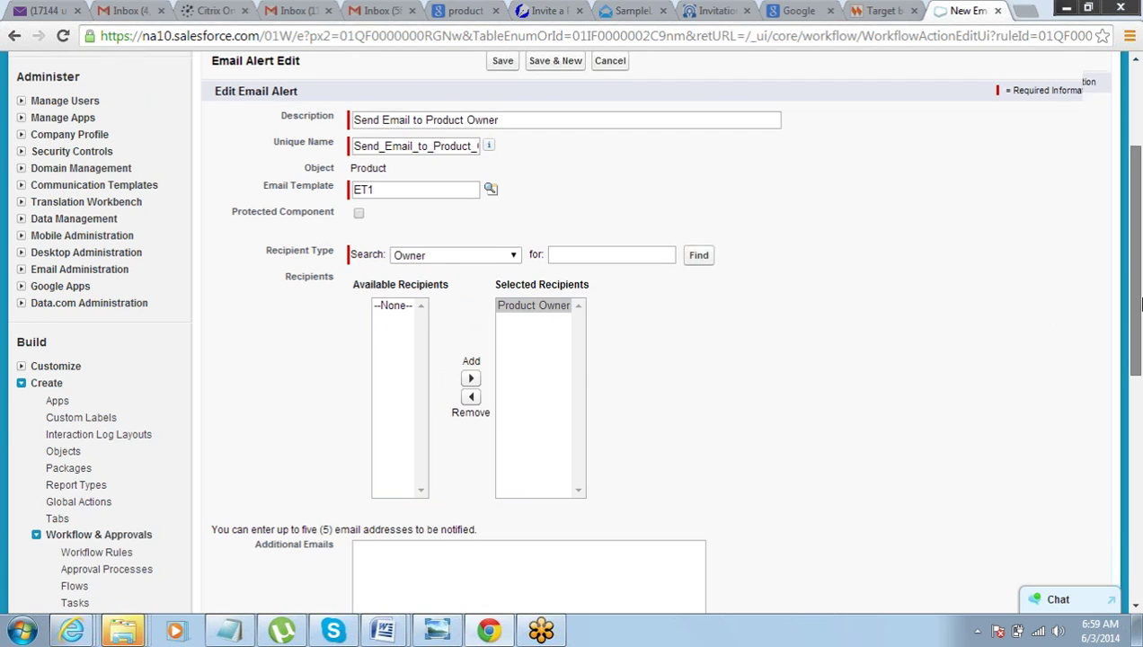
- Enter one additional e-mail address and save the email alert
left_click_drag(1140, 277, 1138, 385)
left_click(416, 310)
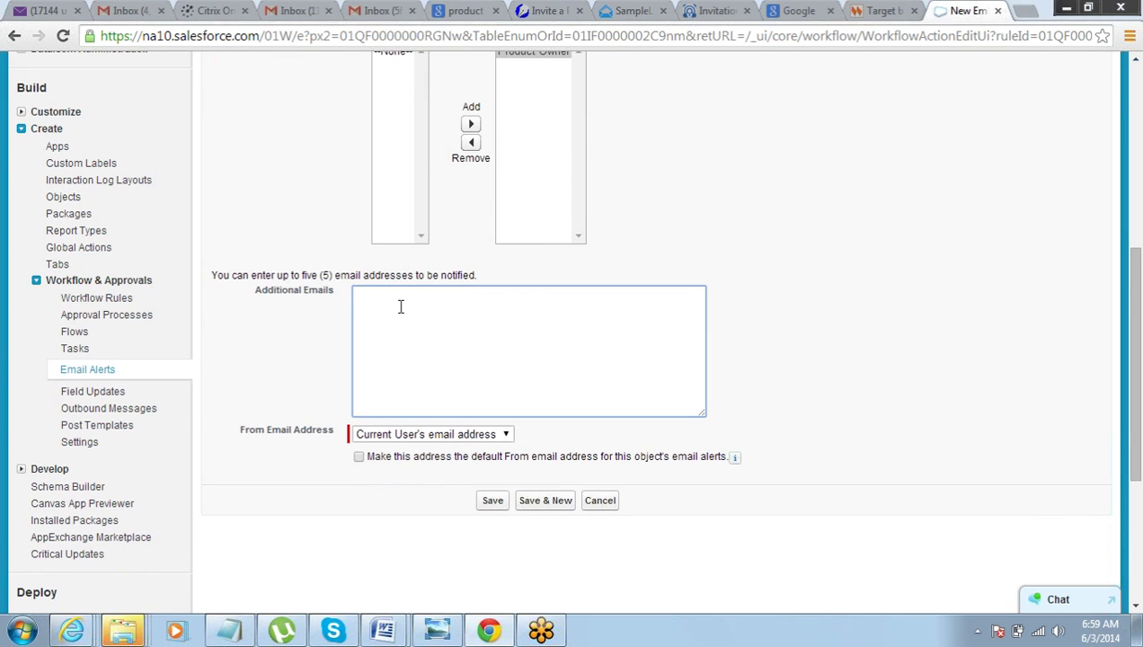
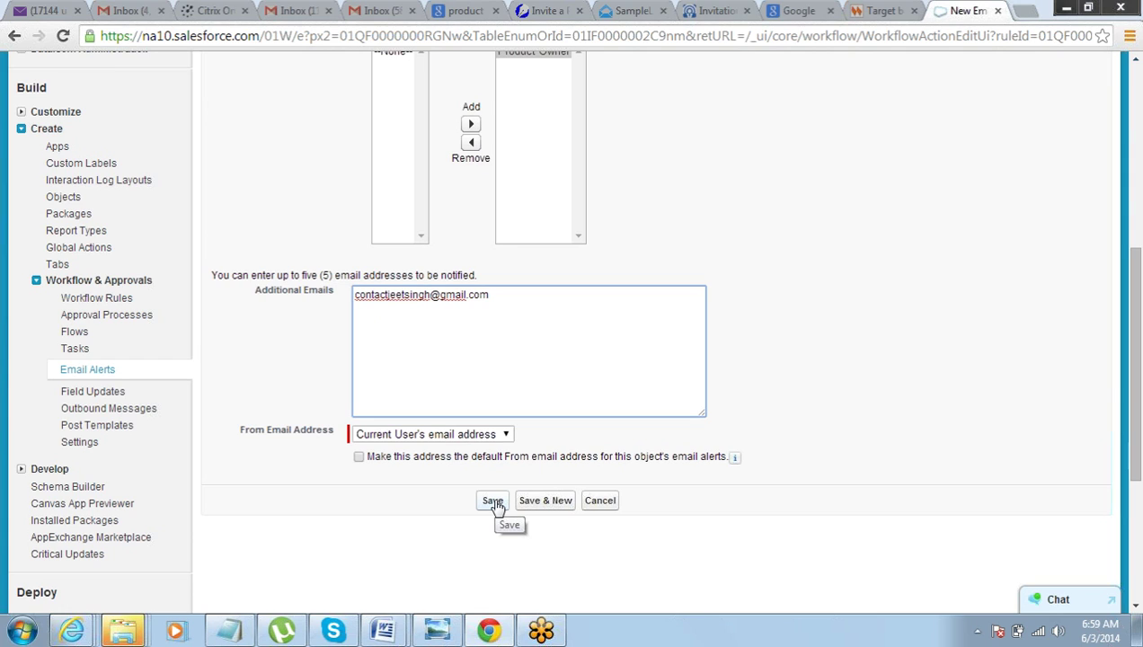
left_click(494, 501)
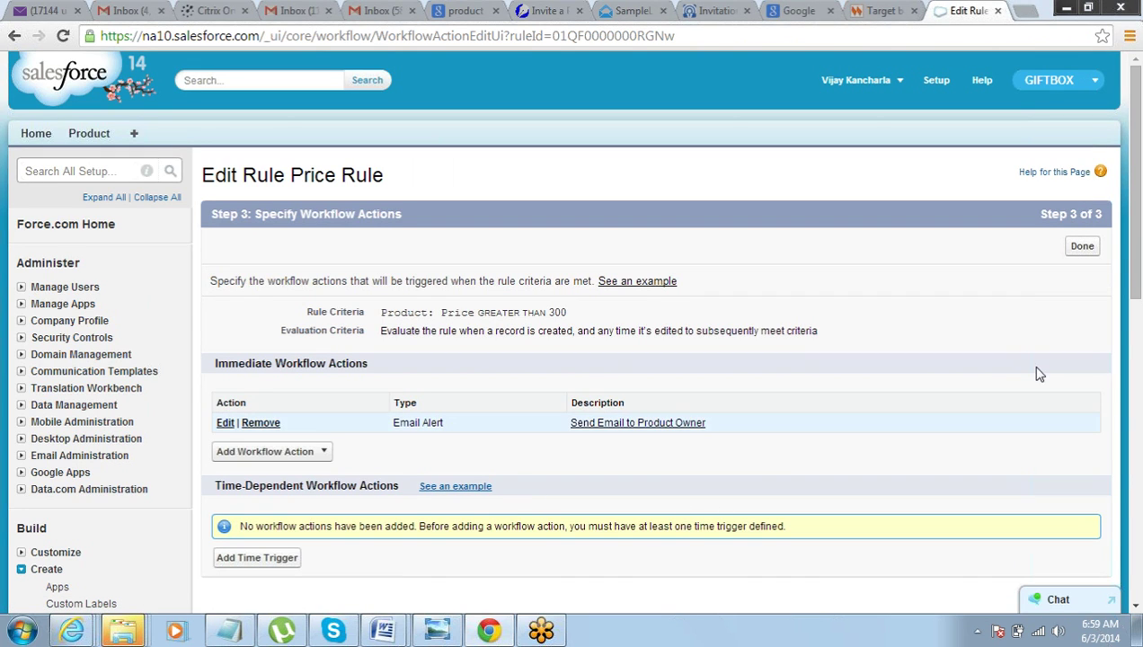
- Finish Step 3 with the Send Email to Product Owner alert and open the rule's detail page
left_click_drag(1140, 256, 1132, 252)
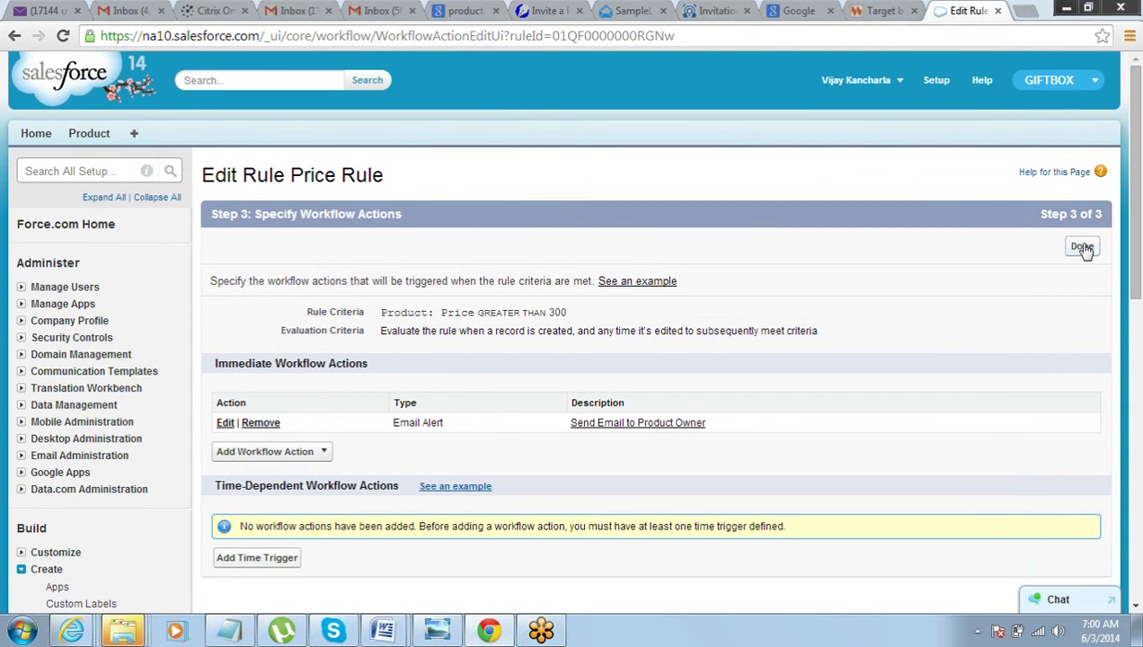
left_click(1085, 248)
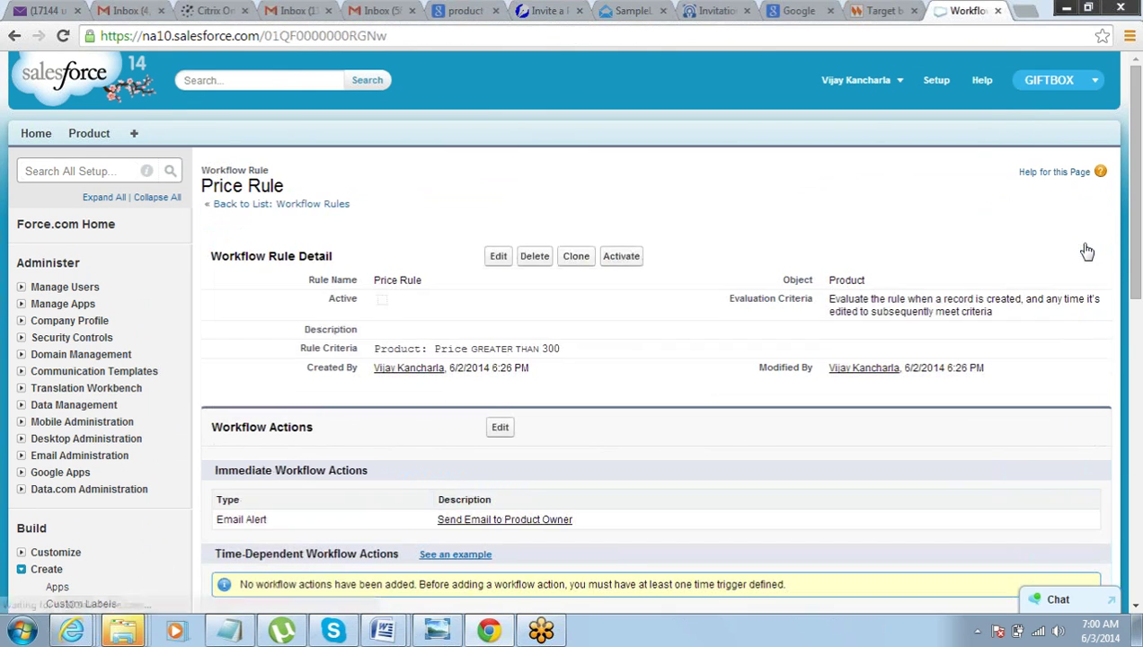
- Activate the Price Rule workflow and go to the Product home page
left_click_drag(1139, 279, 1136, 259)
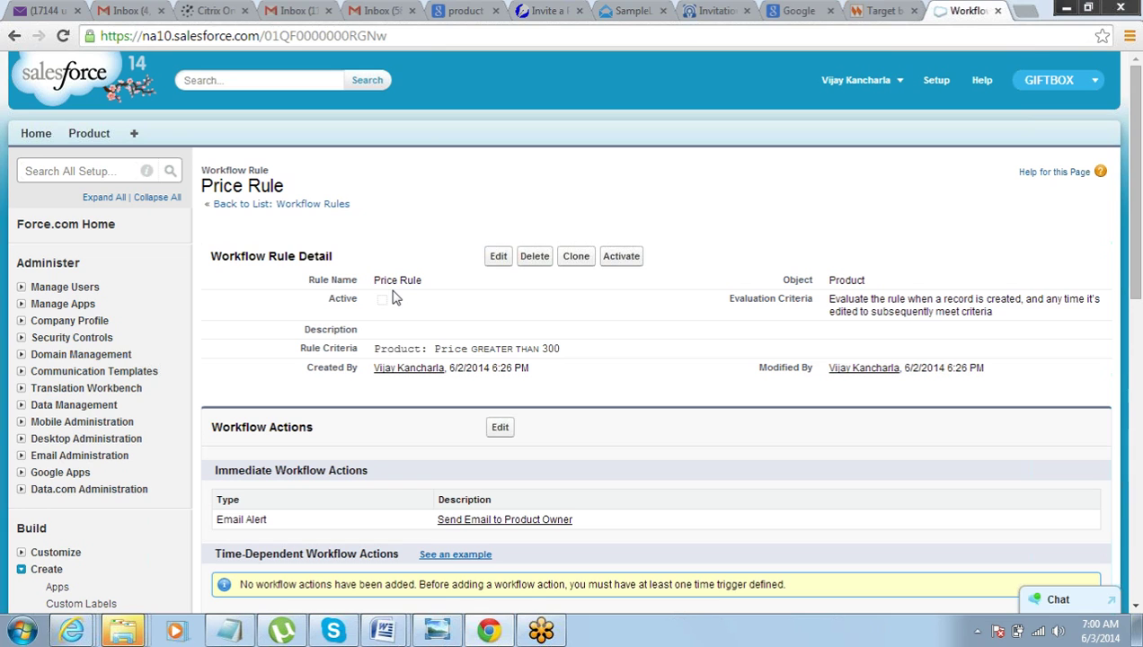
left_click(633, 259)
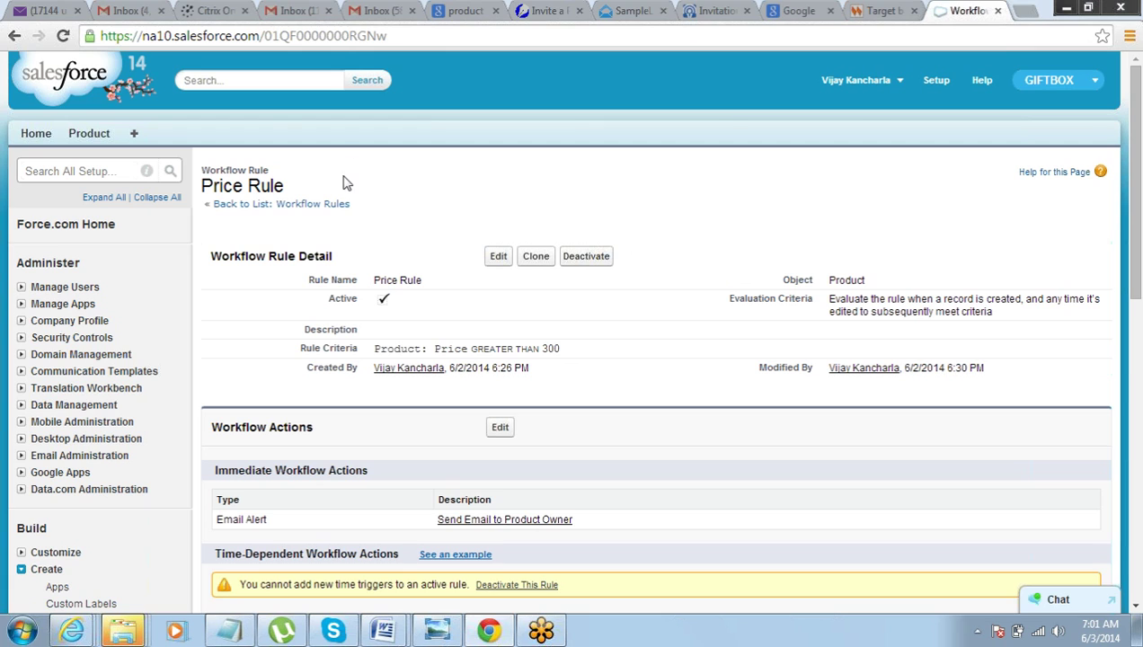
left_click(92, 134)
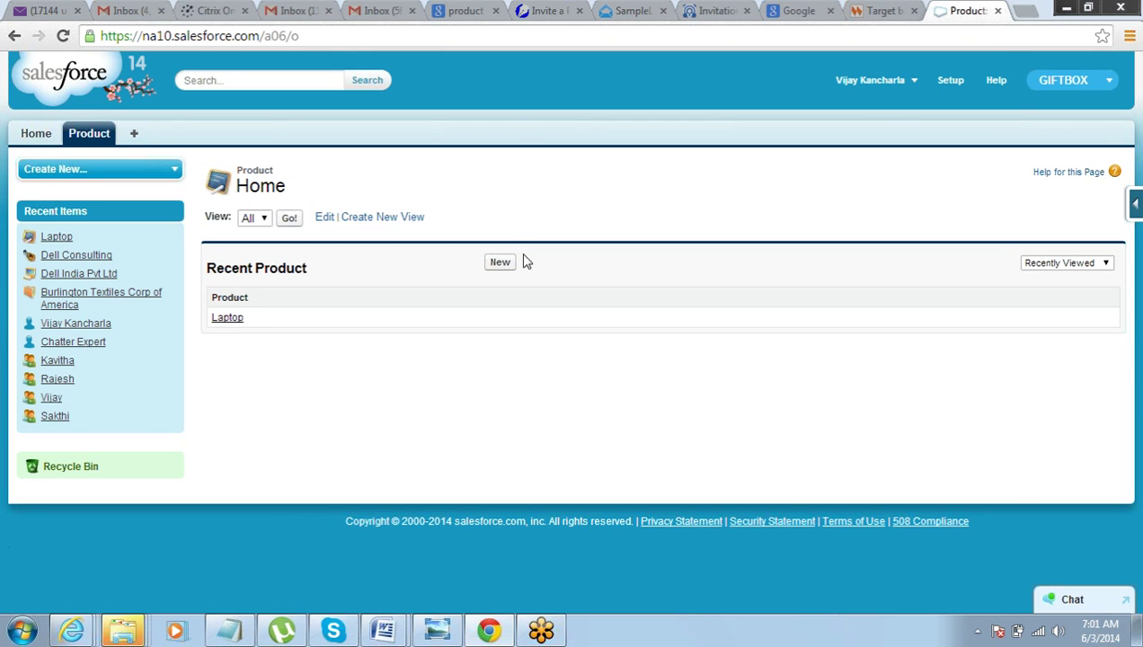
- Start a new product record named 'Gift Box 3'
left_click(501, 264)
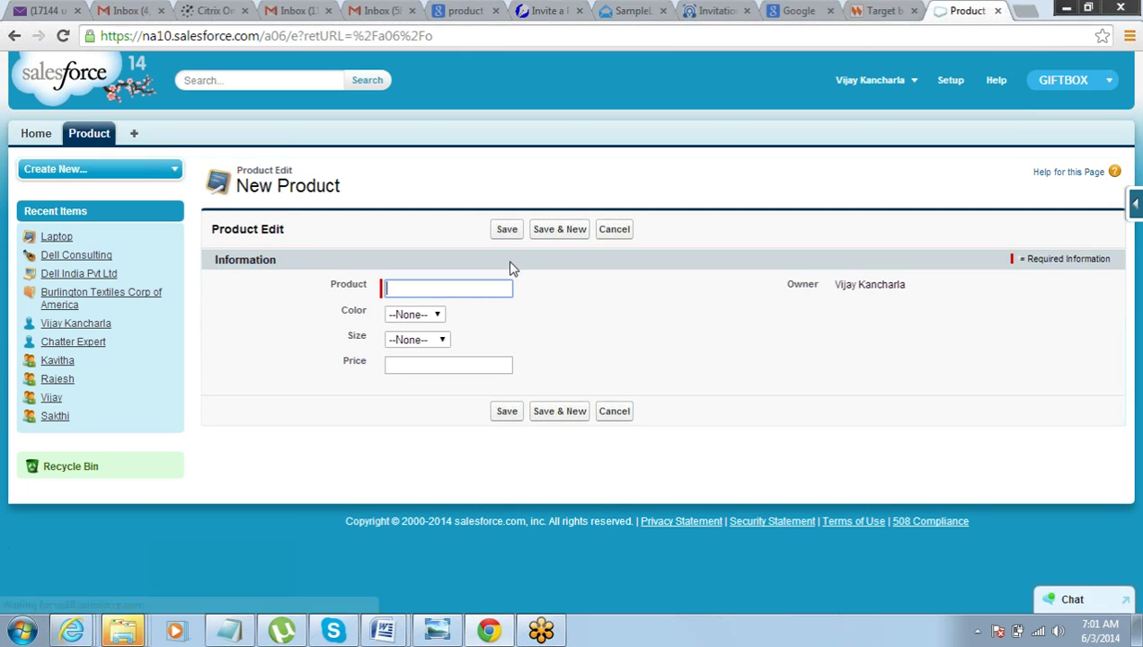
left_click(488, 289)
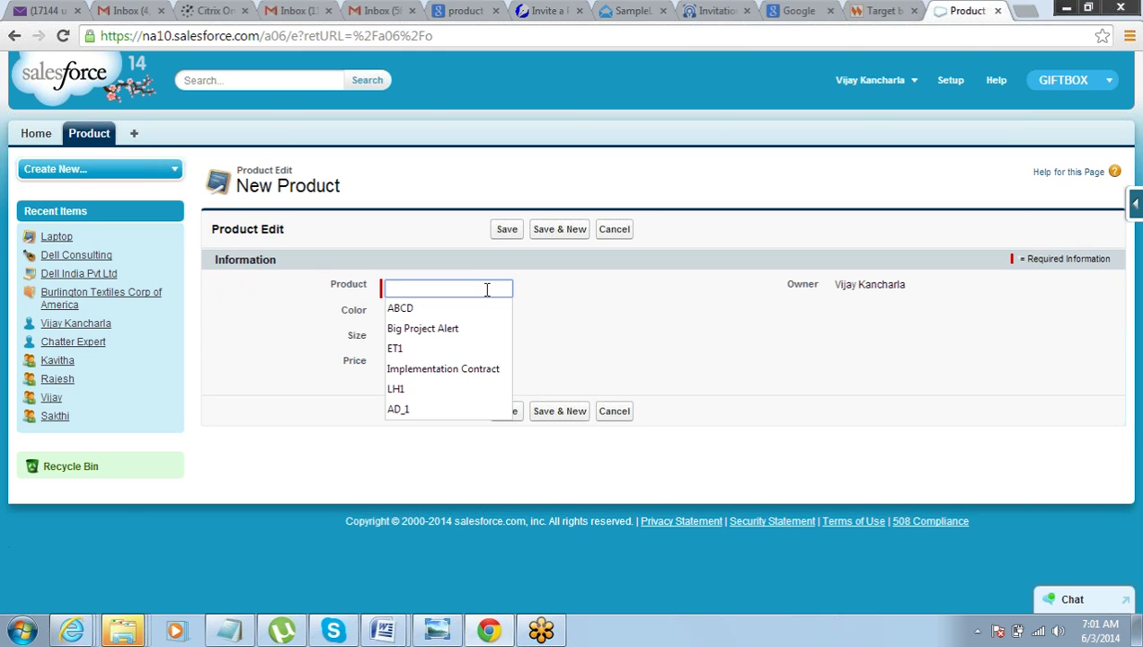
type("Gift  Box")
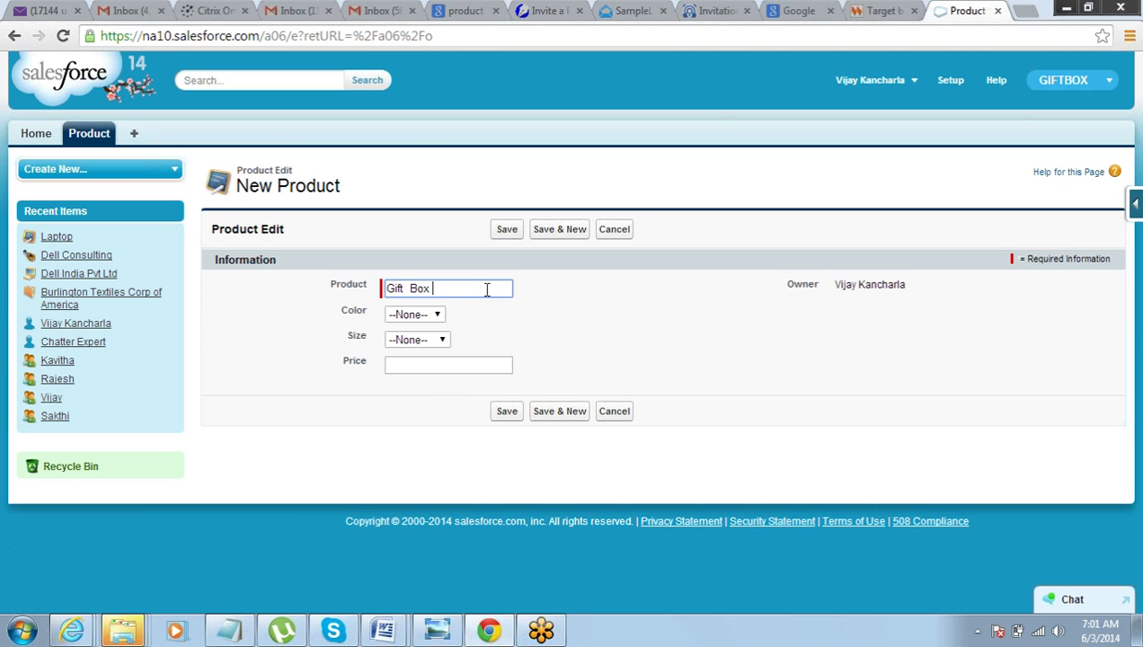
type(" 3")
key("Tab")
- Set colour RED, size MEDIUM and price 350, then save the Gift Box 3 product
left_click(436, 320)
left_click(427, 346)
left_click(432, 341)
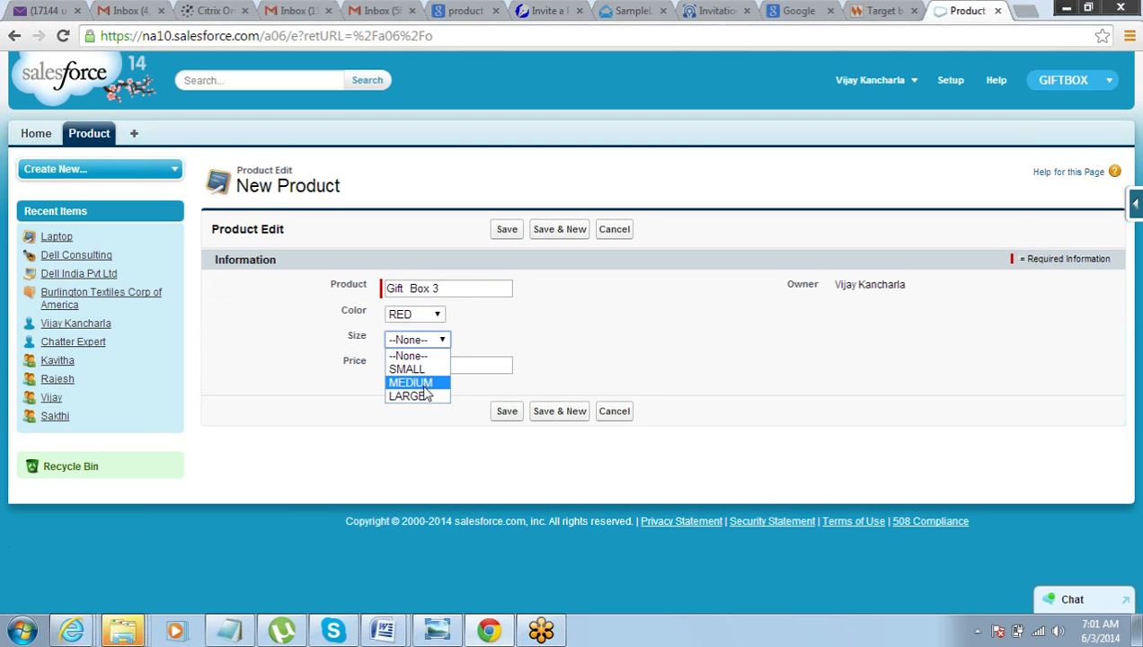
left_click(425, 385)
left_click(429, 365)
type("350")
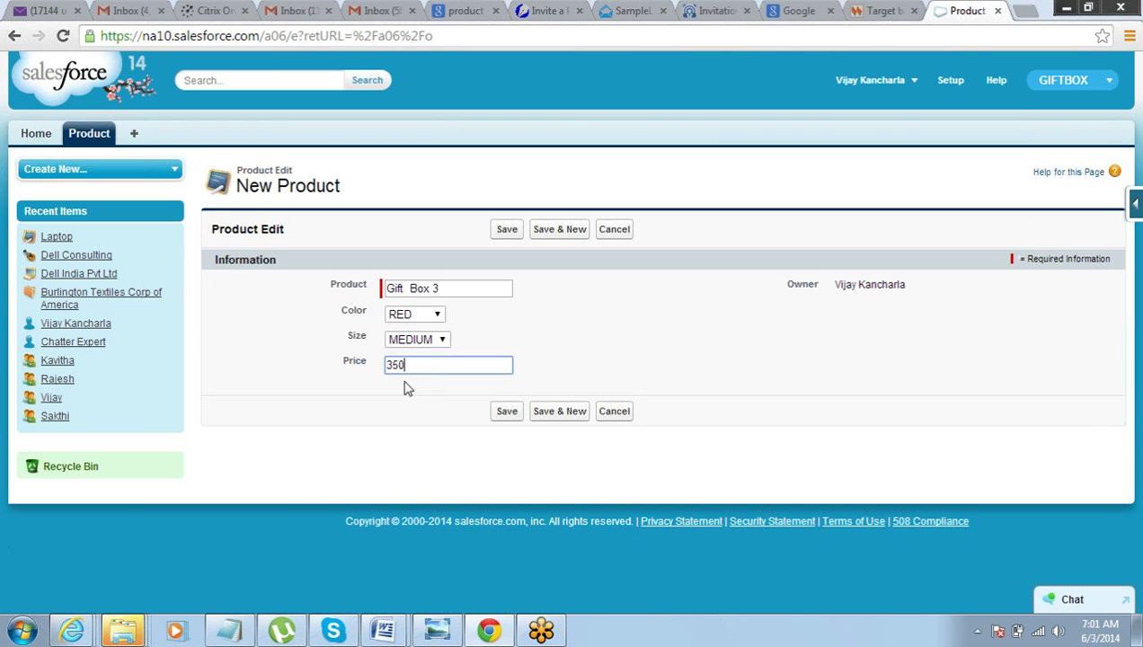
left_click(414, 376)
left_click(507, 231)
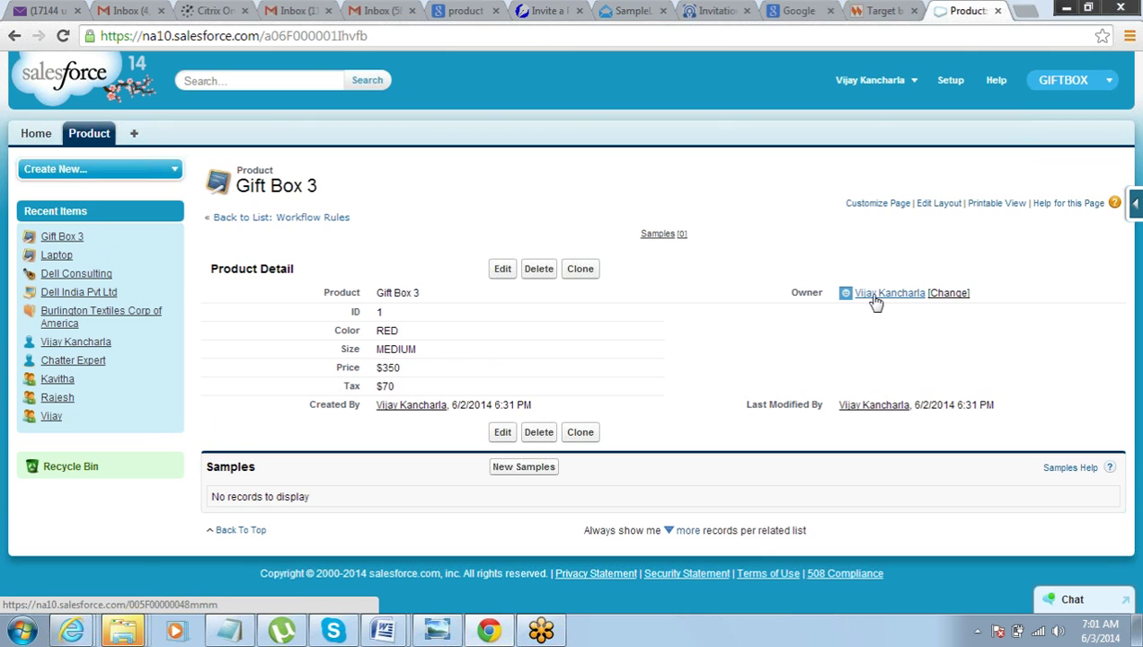
left_click_drag(1000, 298, 861, 298)
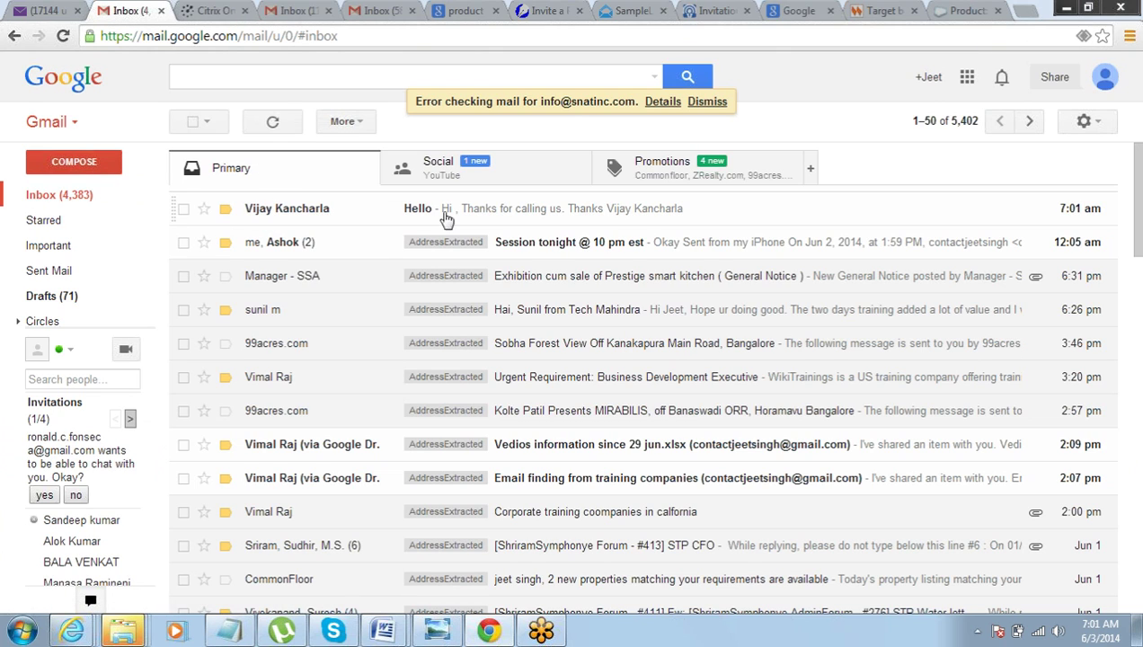
- Open the Hello alert email, reveal its hidden signature, and go back to the inbox
left_click(504, 220)
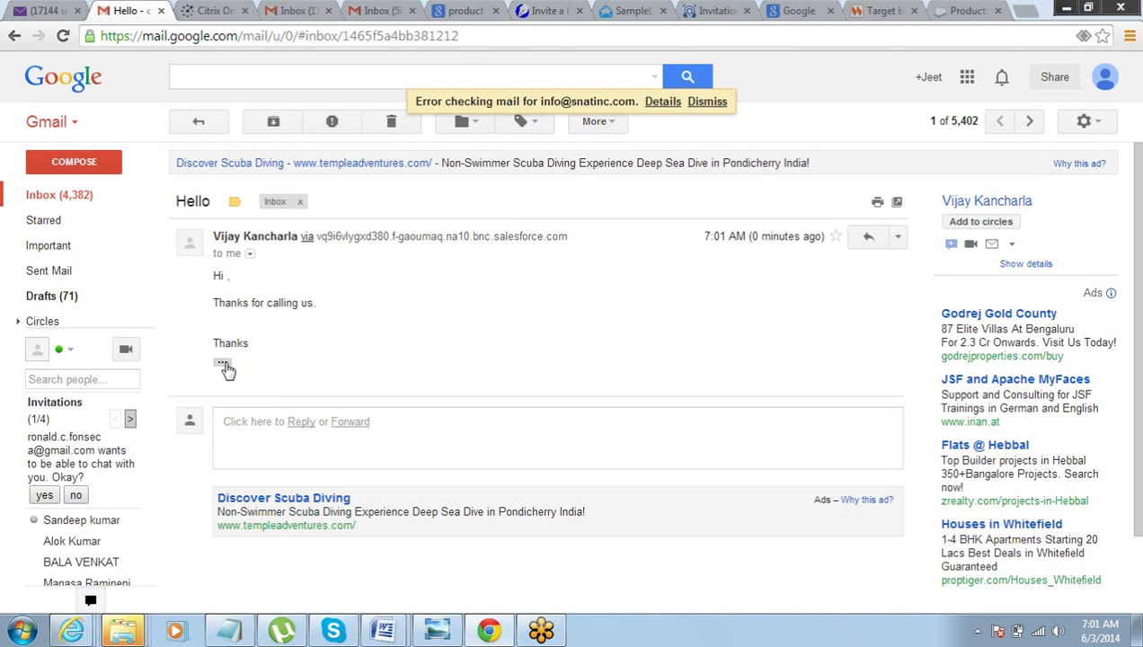
left_click(223, 365)
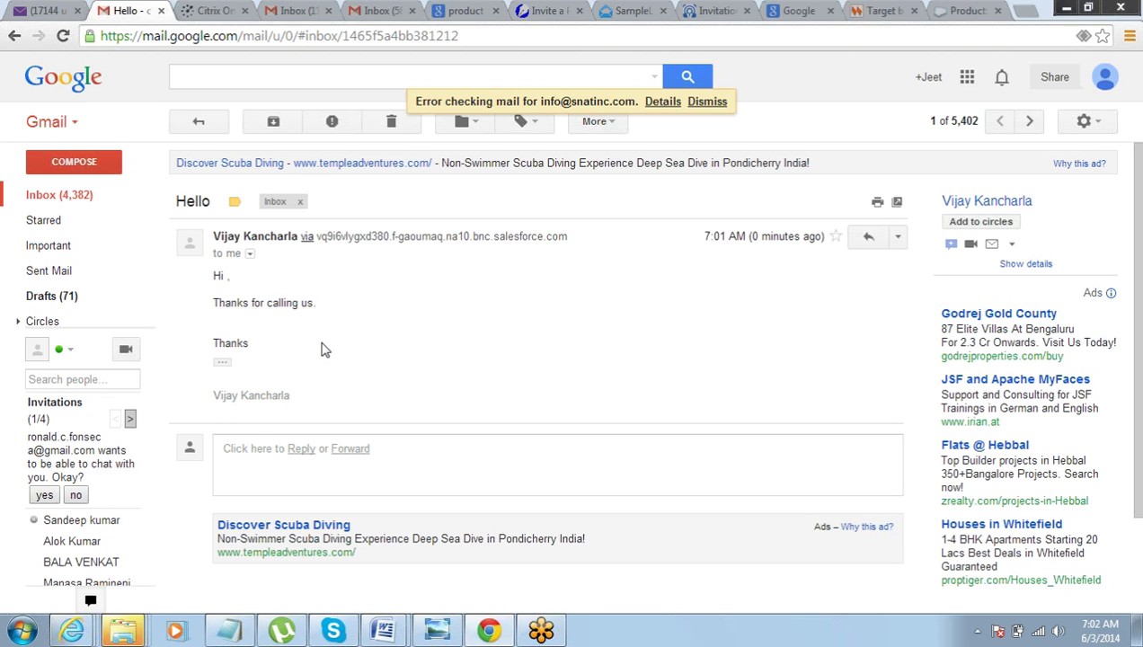
mouse_move(76, 198)
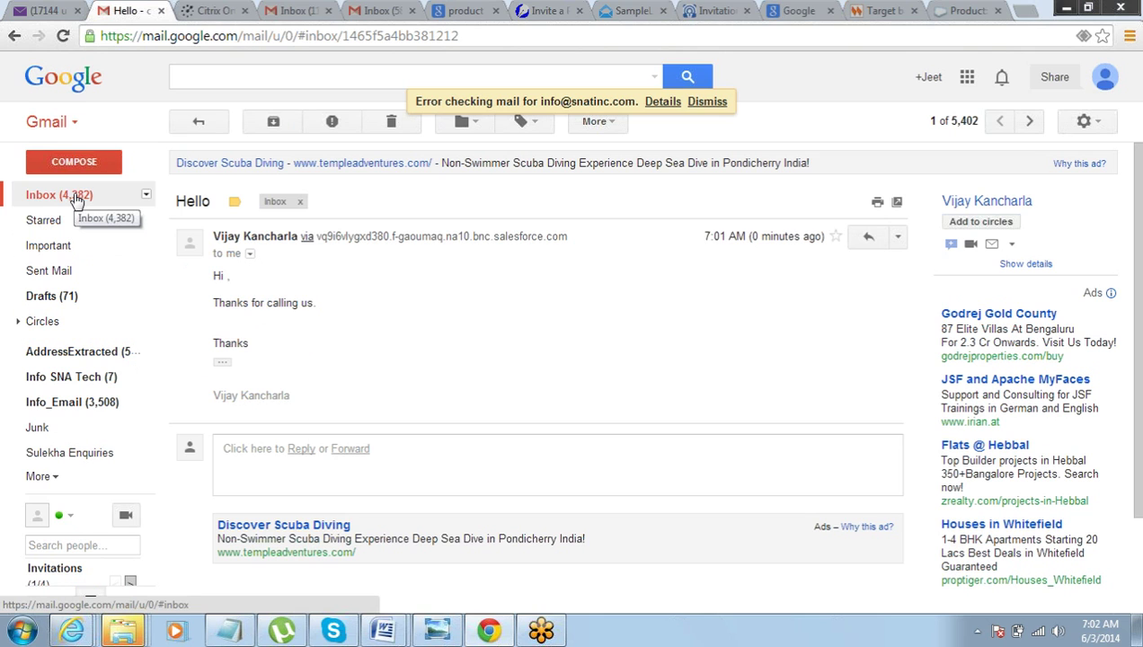
left_click(76, 198)
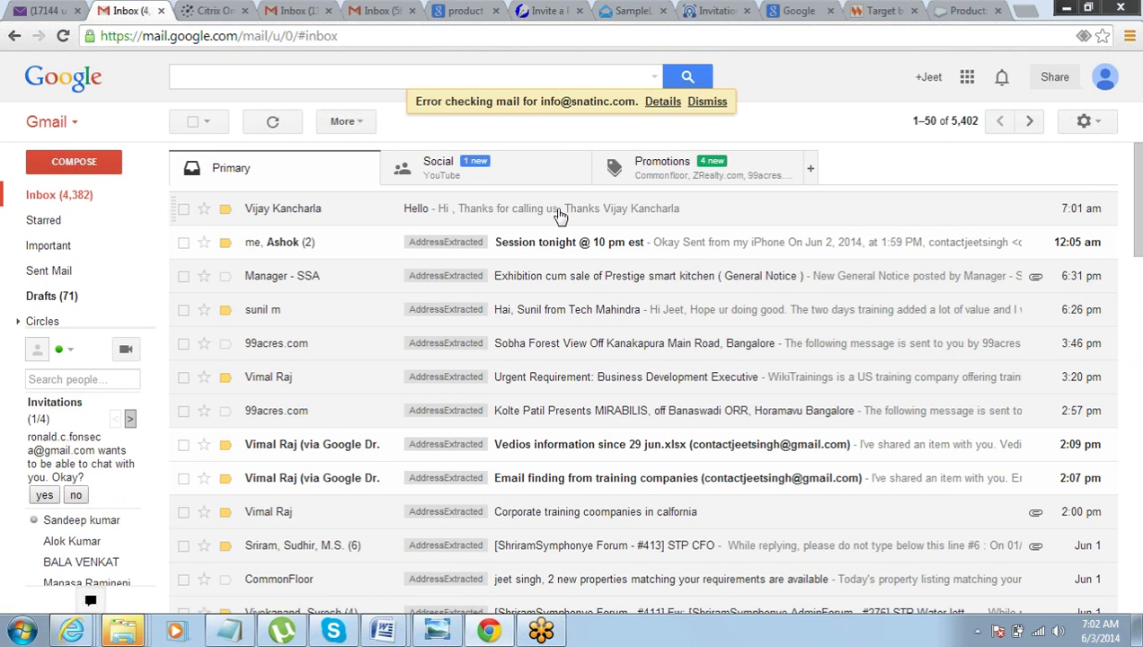
- Reopen the Hello email, highlight its main and cc recipient addresses, then return to Gift Box 3
left_click(556, 214)
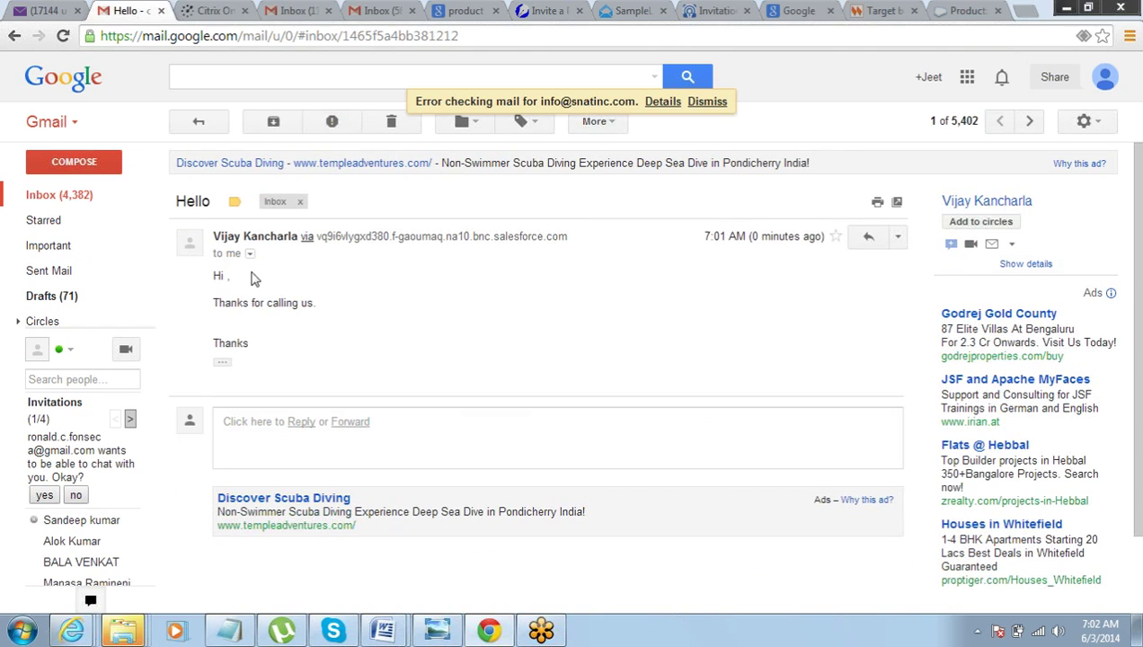
left_click(250, 256)
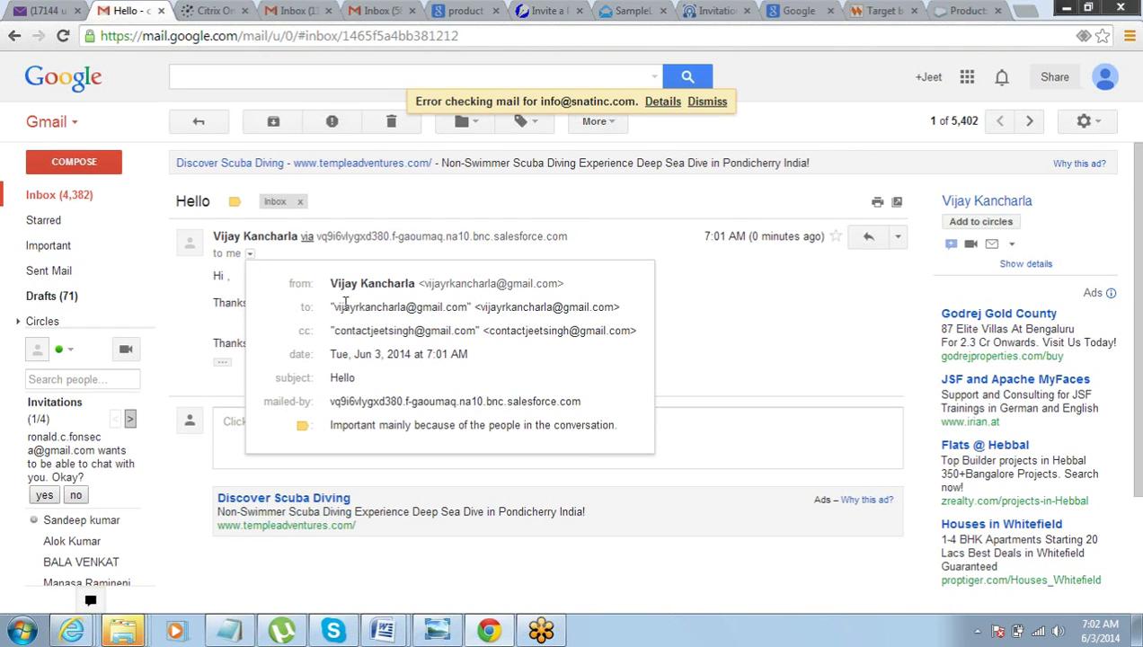
mouse_move(338, 304)
left_click_drag(336, 306, 416, 306)
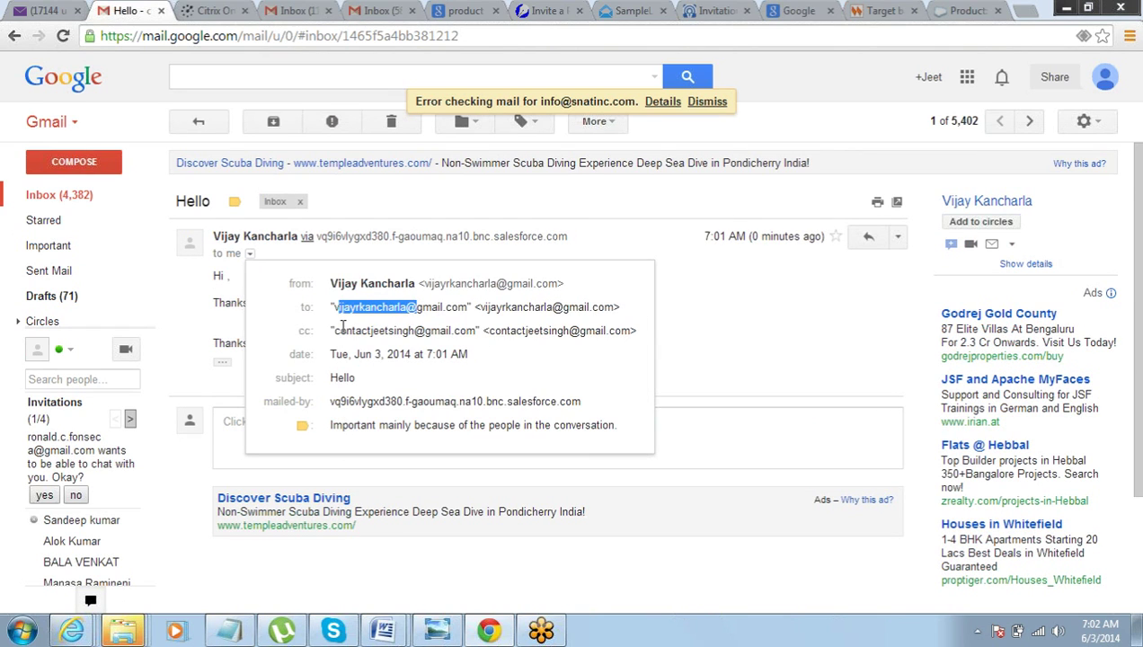
left_click_drag(336, 331, 396, 331)
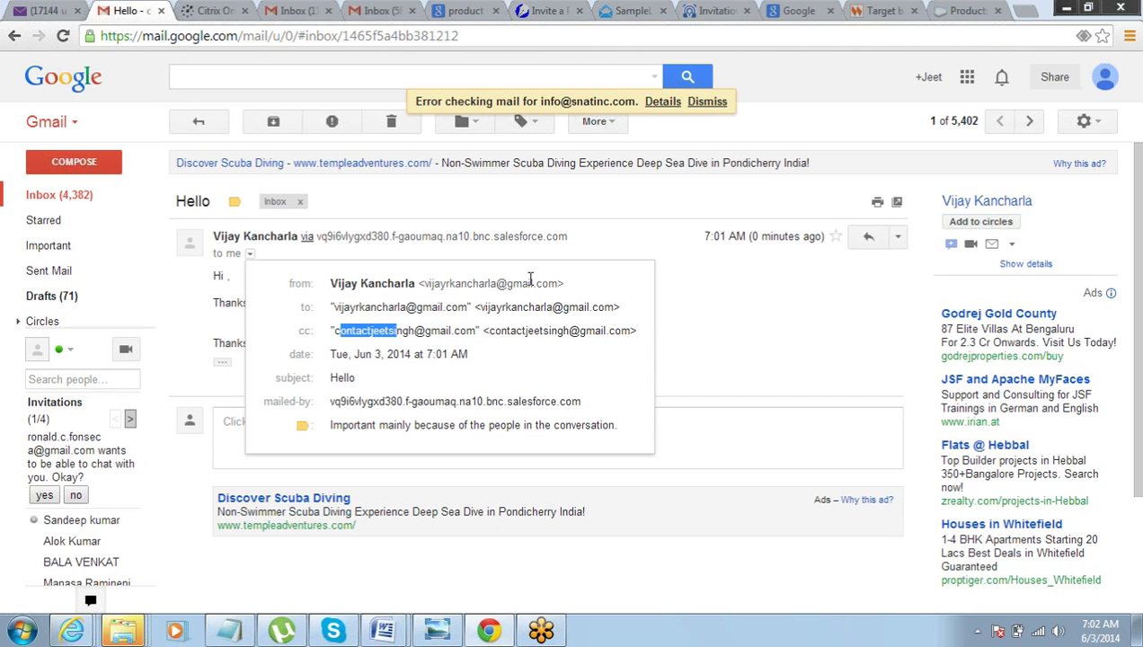
left_click(953, 10)
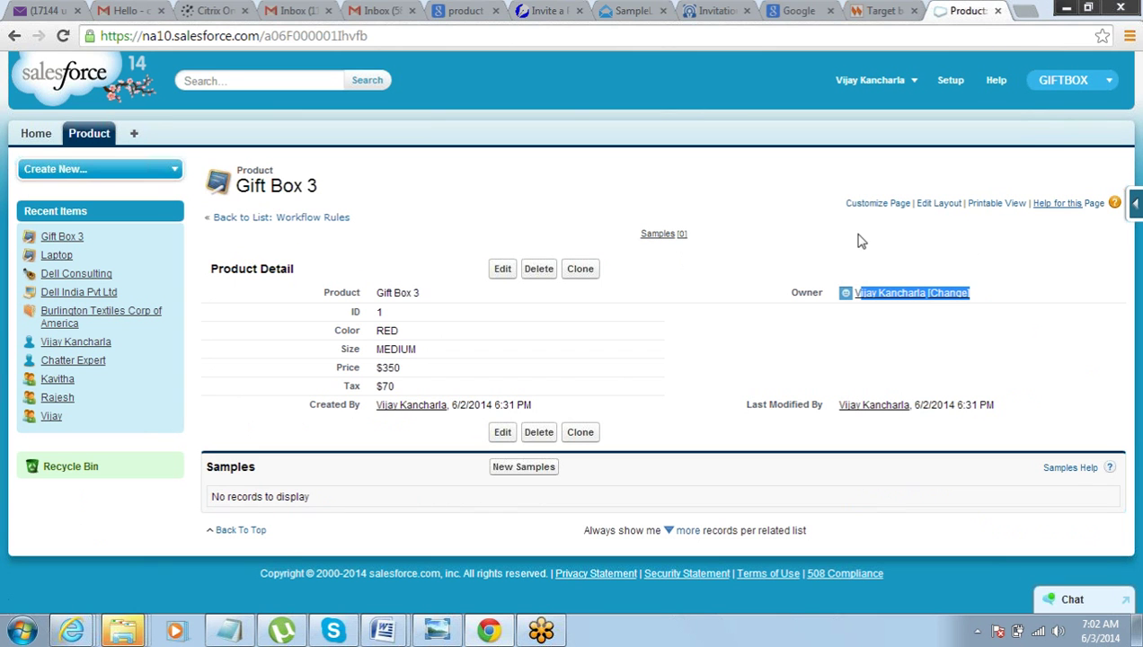
- Clear the owner-name selection and bring up the Workflow Rules notes in Notepad
left_click(657, 171)
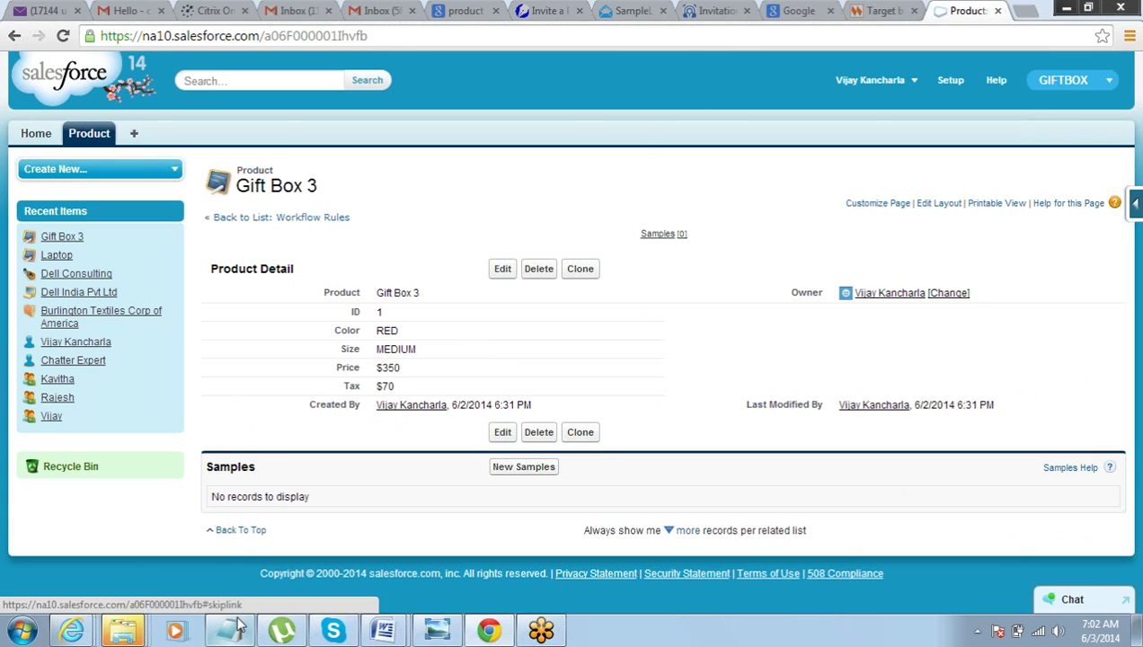
mouse_move(238, 637)
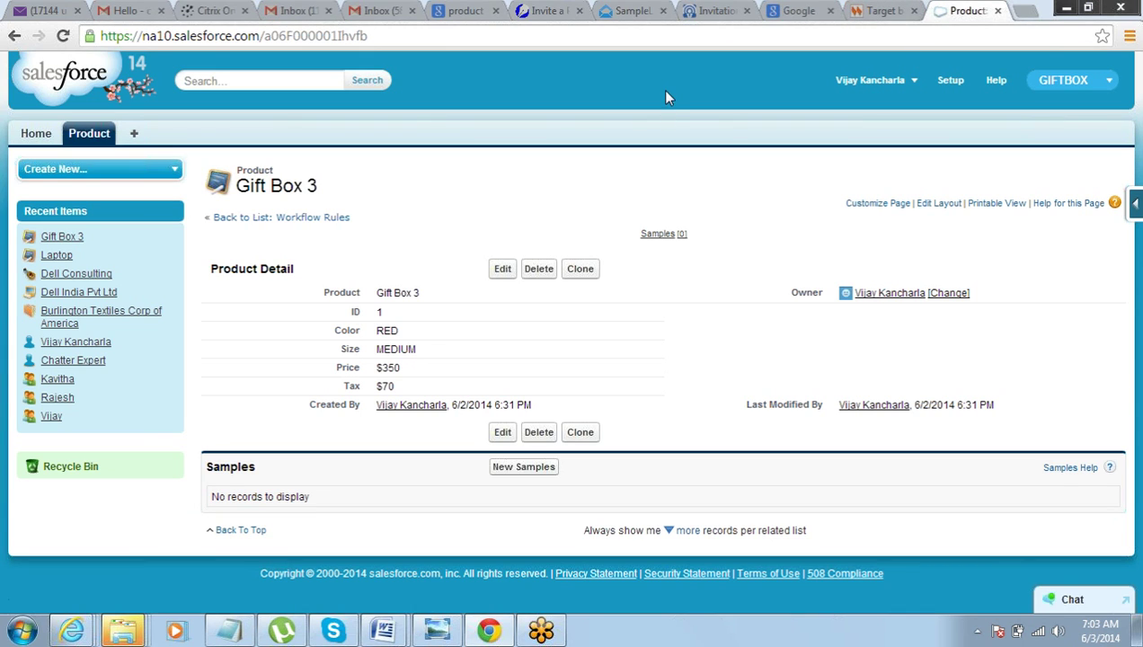
left_click(229, 630)
left_click(854, 144)
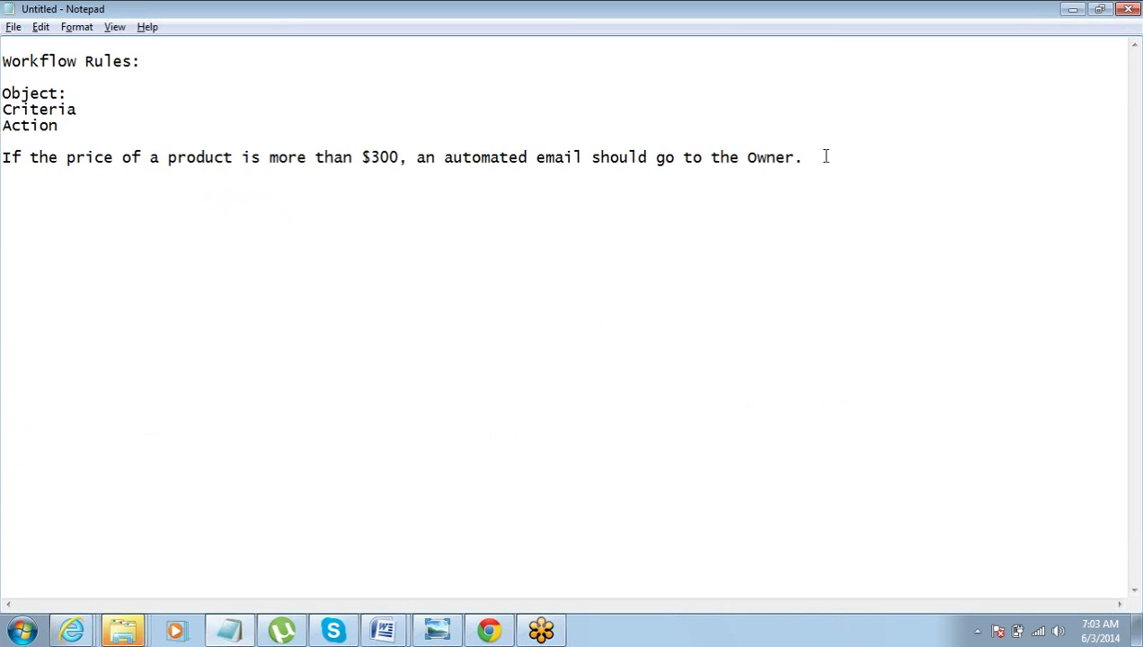
- Add an 'Approval Process:' heading on a new line below the $300 Owner example sentence
left_click(824, 155)
key("Return")
key("Return")
type("Approval ")
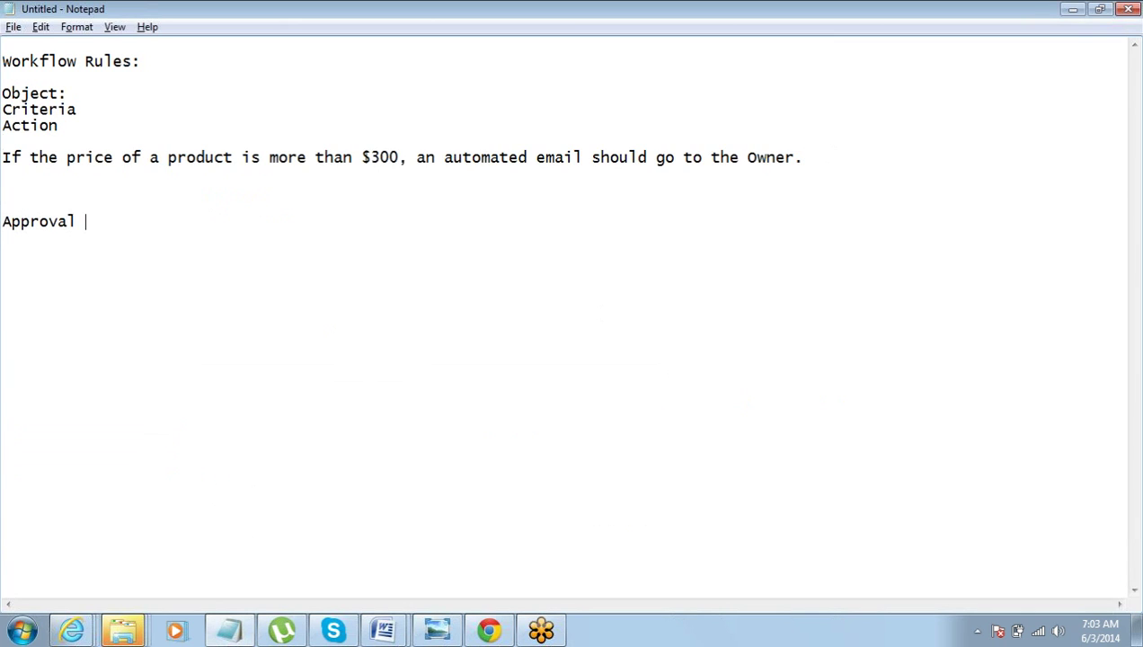
type("Process:")
key("Return")
- Enter the approver line: the approver's name followed by '- CEO'
type("vij")
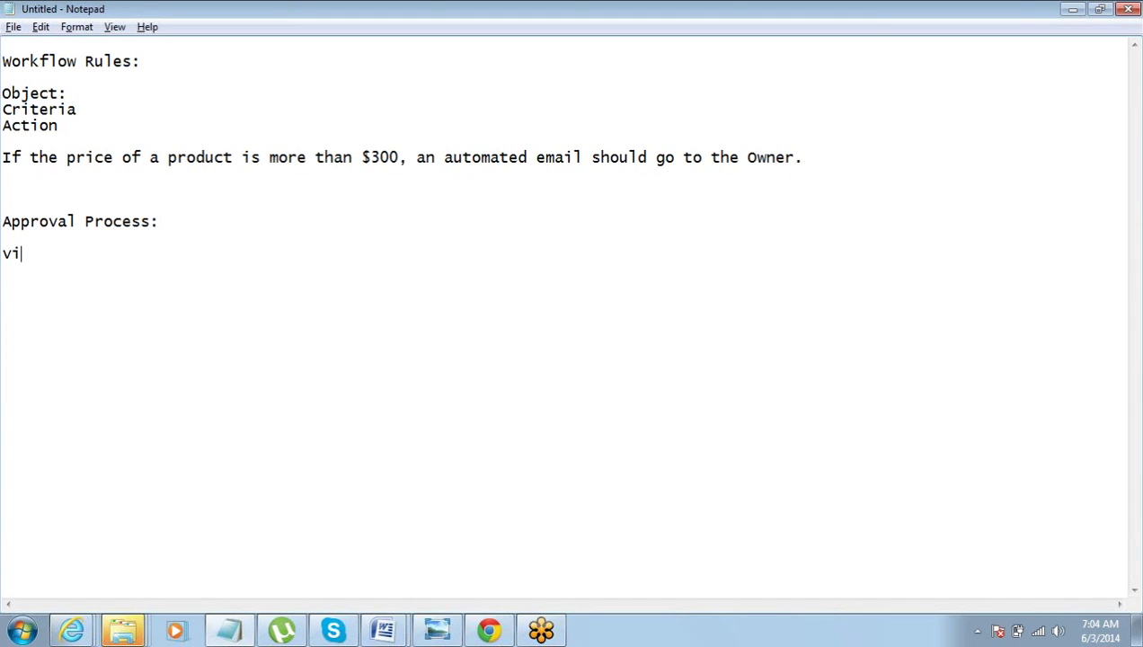
key("BackSpace")
key("BackSpace")
key("BackSpace")
type("Vijay - CEO")
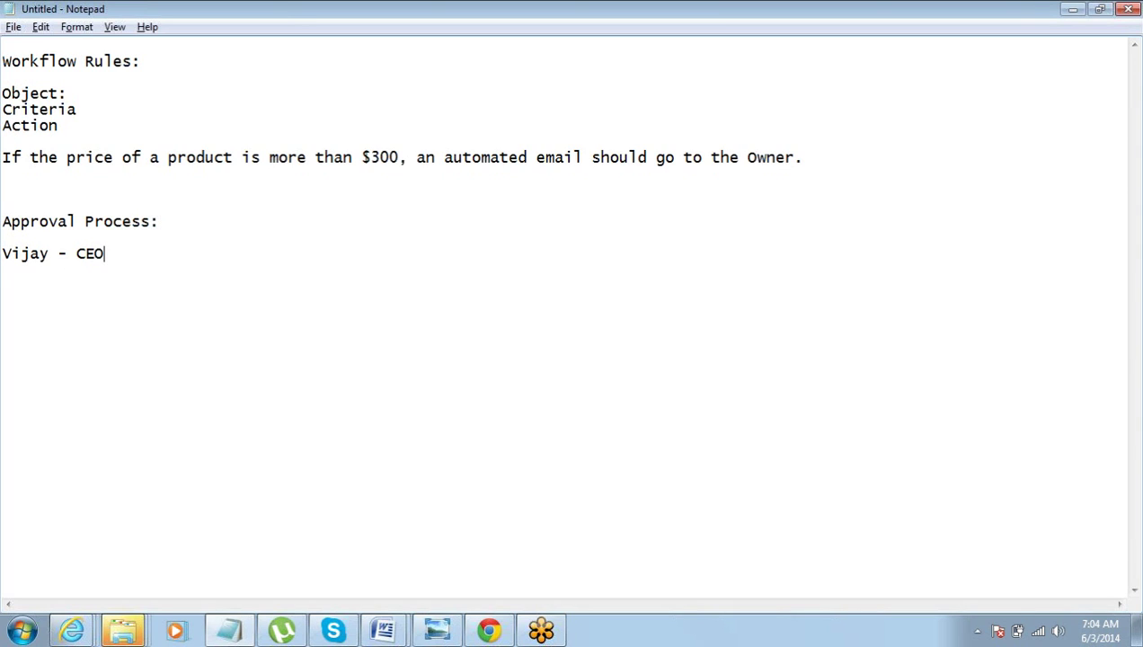
key("Return")
key("Return")
- Write the rule 'Anytime price of product is more than $500, it requires an approval' from the approver
type("ANy")
key("BackSpace")
key("BackSpace")
key("BackSpace")
type("nytime price pf")
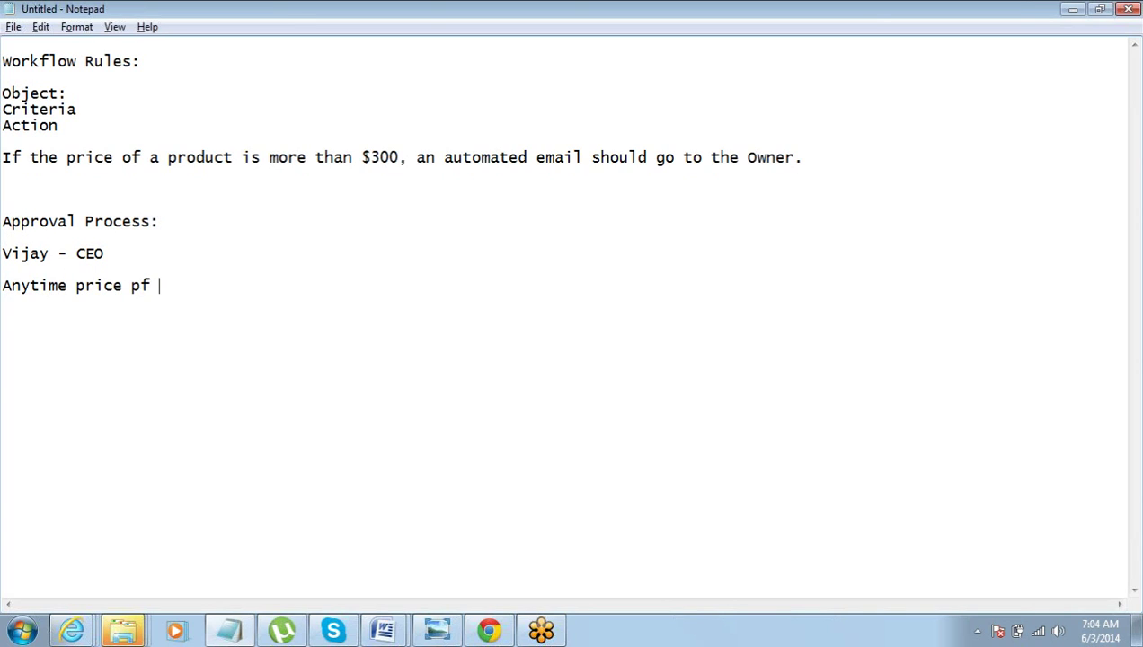
key("BackSpace")
key("BackSpace")
key("BackSpace")
type("of product is more than 500")
left_click(351, 284)
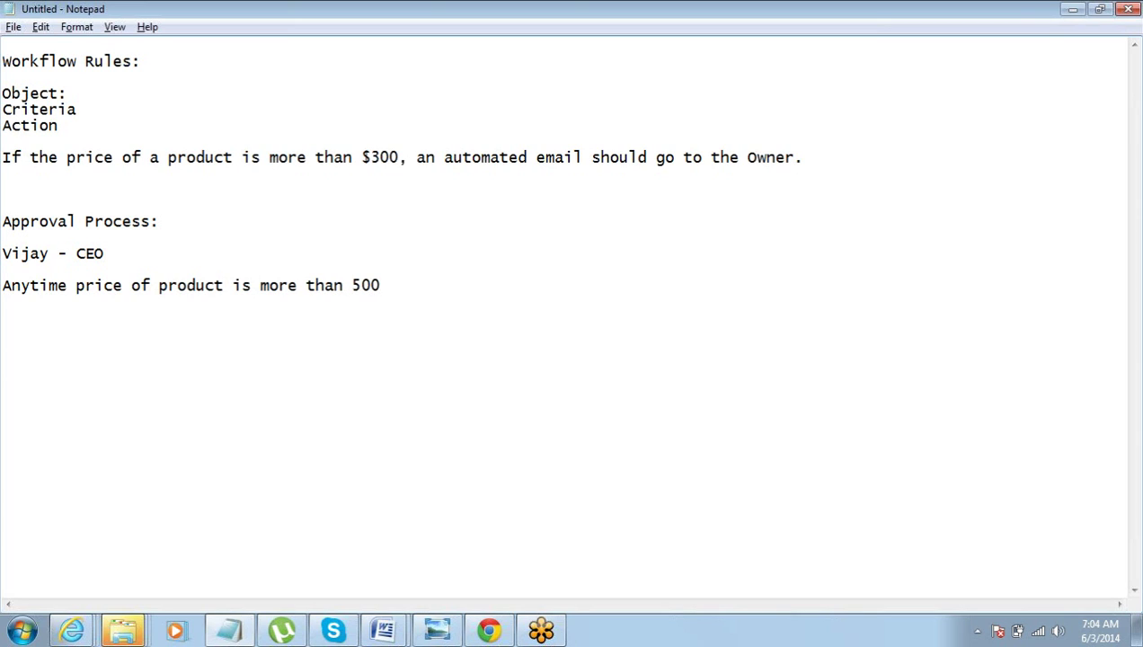
type("$")
left_click(390, 284)
type(", it requires")
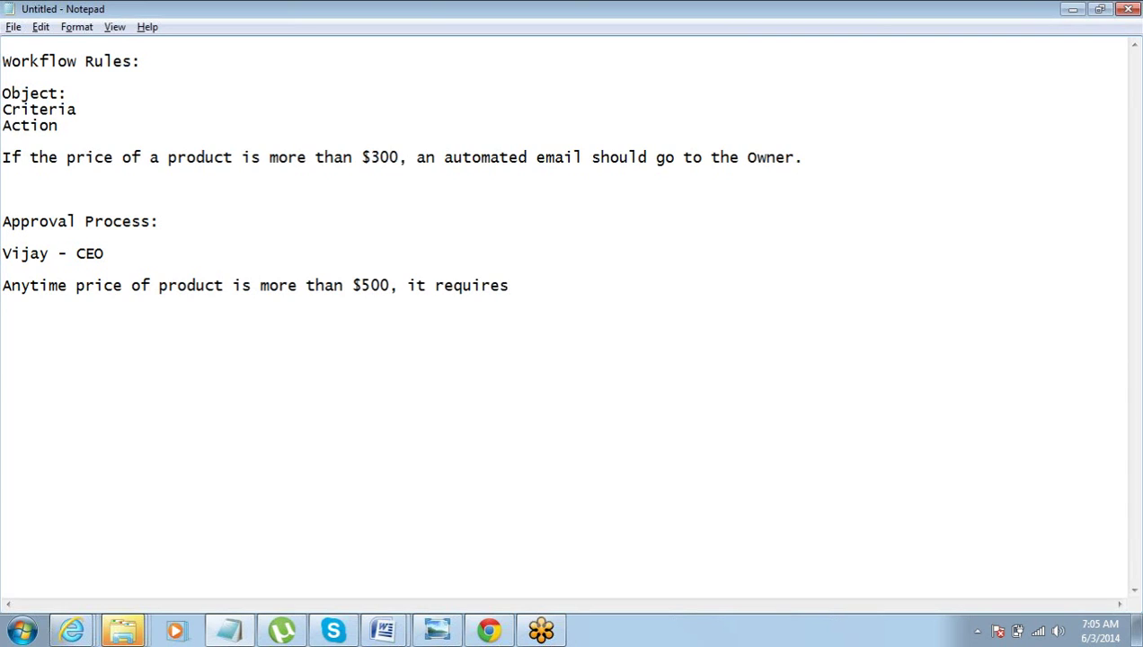
type(" an approval from Vijay")
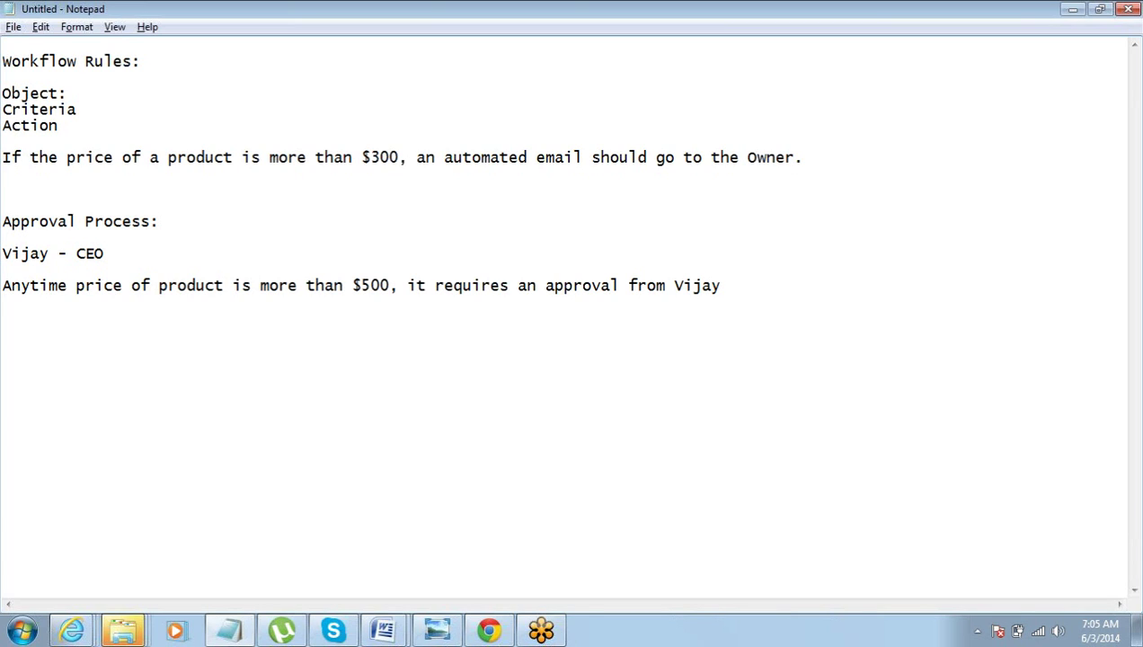